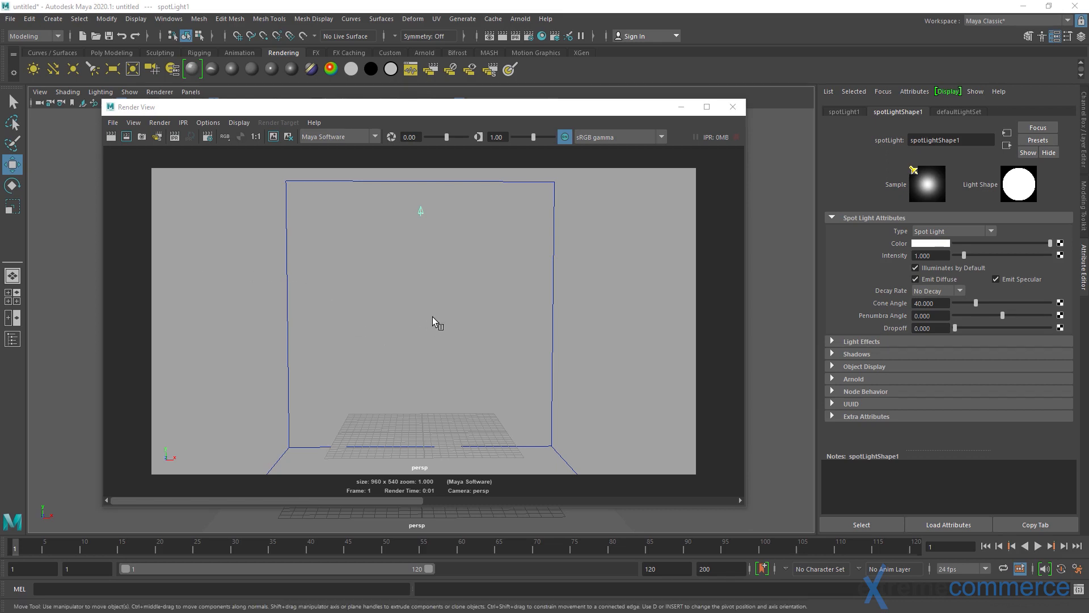
# Close the separate render window and examine the wall-and-floor mesh around the spot light from the side
pyautogui.moveTo(435, 111); pyautogui.dragTo(419, 135)
pyautogui.click(717, 132)
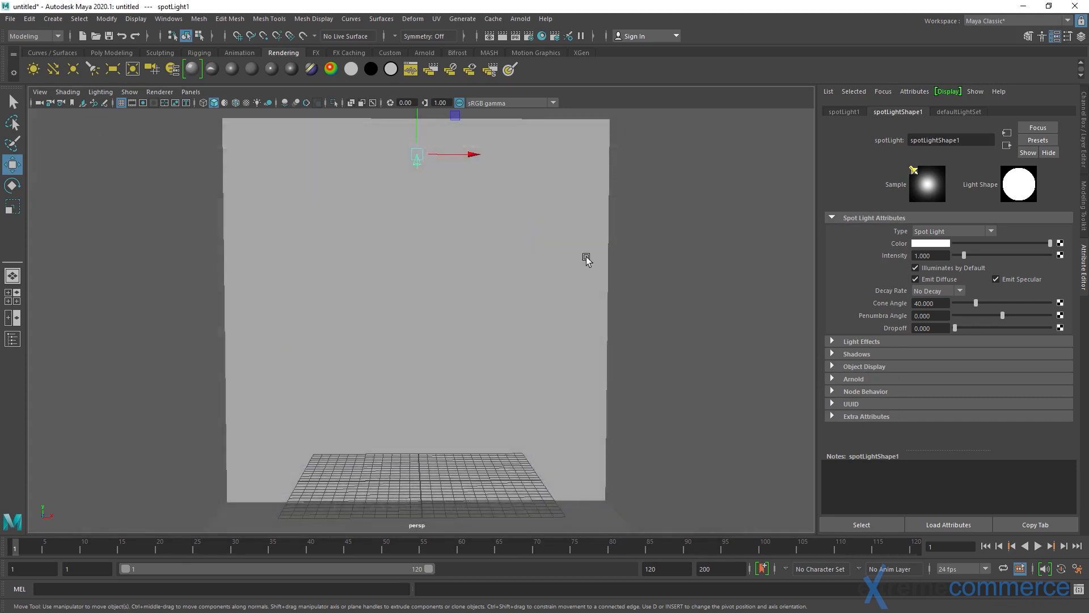
pyautogui.keyDown('alt'); pyautogui.moveTo(586, 256); pyautogui.dragTo(496, 253); pyautogui.keyUp('alt')
pyautogui.click(403, 312)
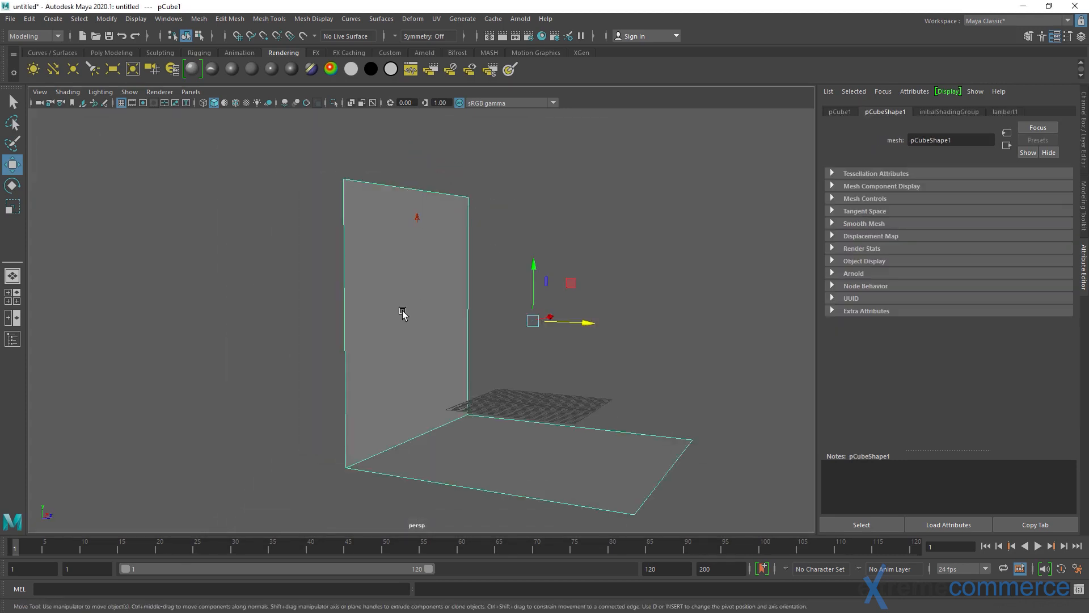
pyautogui.keyDown('alt'); pyautogui.moveTo(420, 289); pyautogui.dragTo(398, 287); pyautogui.keyUp('alt')
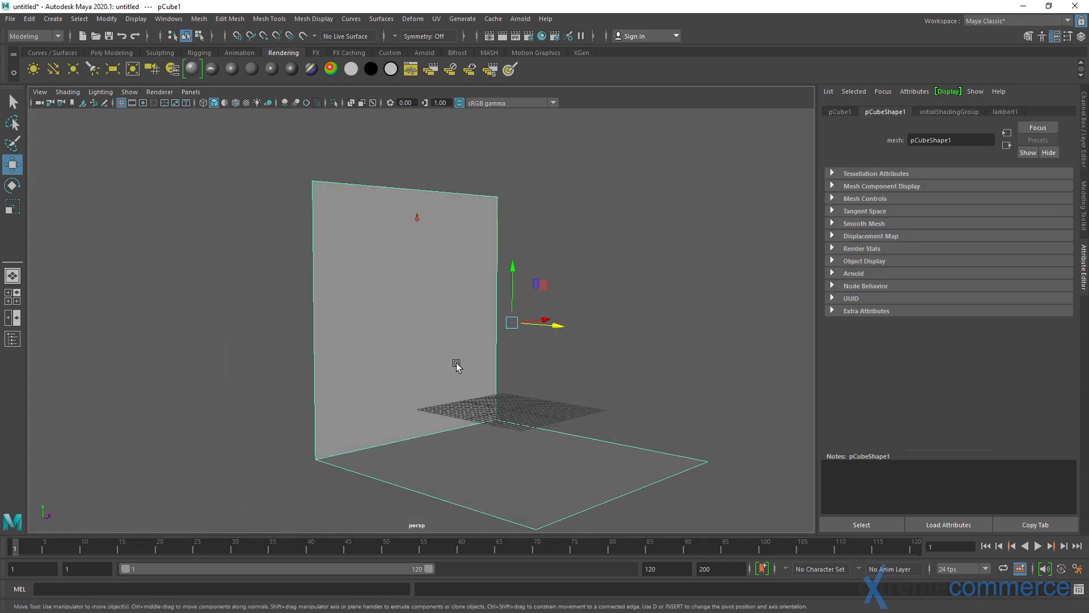
pyautogui.keyDown('alt'); pyautogui.moveTo(454, 364); pyautogui.dragTo(477, 327); pyautogui.keyUp('alt')
pyautogui.scroll(-3, 497, 341)
pyautogui.scroll(3, 454, 330)
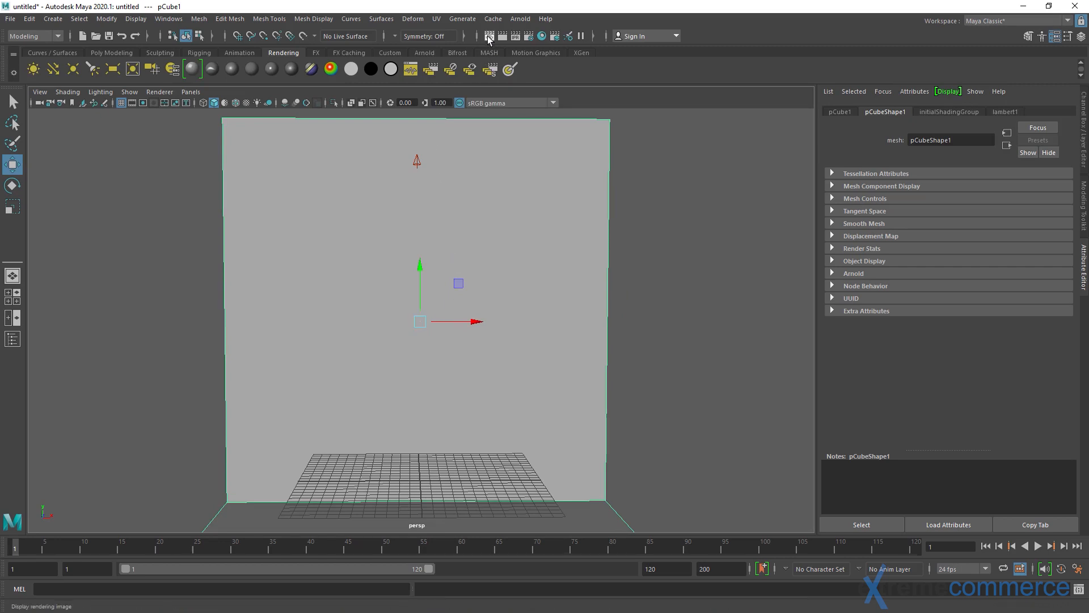
# Arrange two side-by-side views, replace the top view with the Render View, and render the perspective scene
pyautogui.click(12, 296)
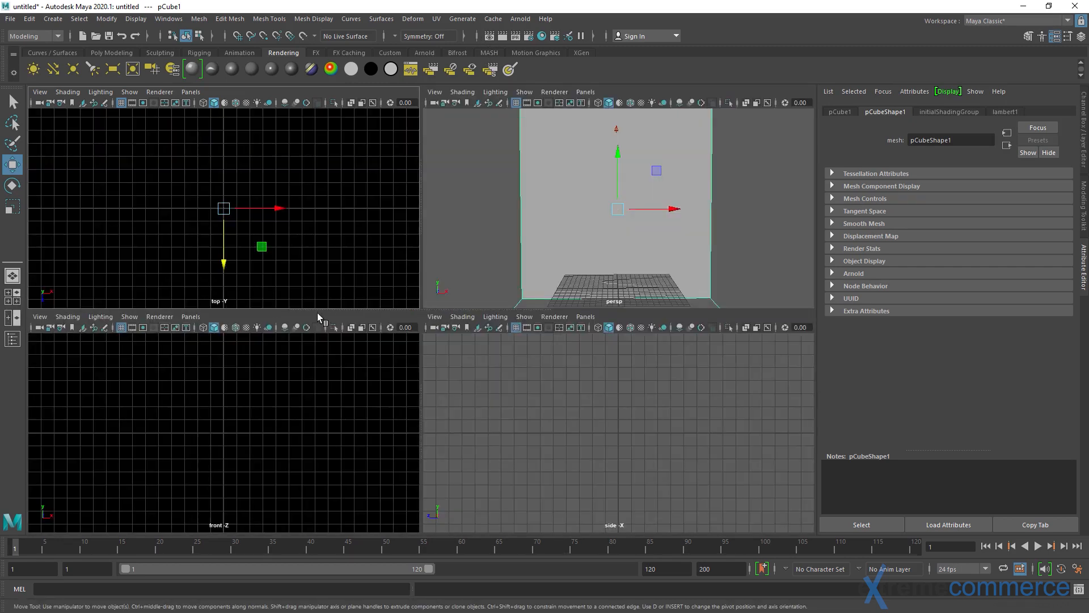
pyautogui.moveTo(311, 310); pyautogui.dragTo(304, 556)
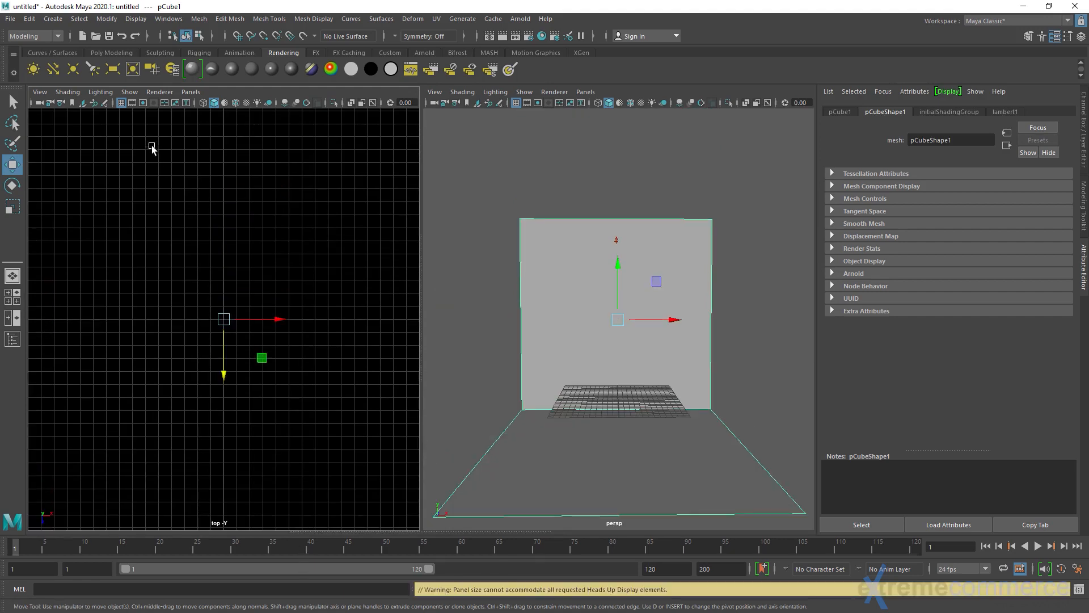
pyautogui.click(190, 91)
pyautogui.moveTo(244, 163)
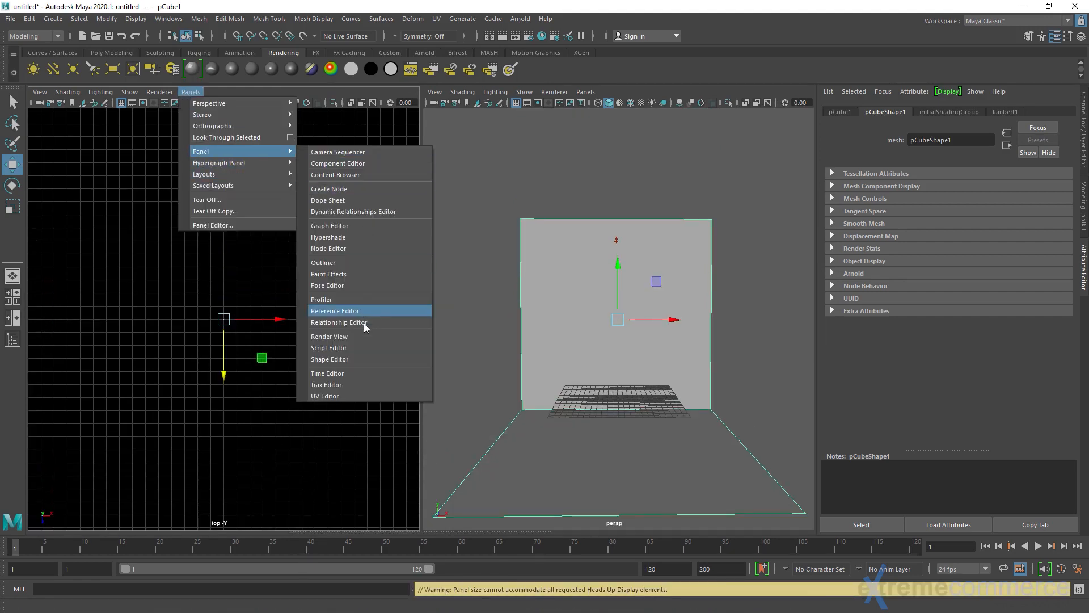
pyautogui.click(357, 336)
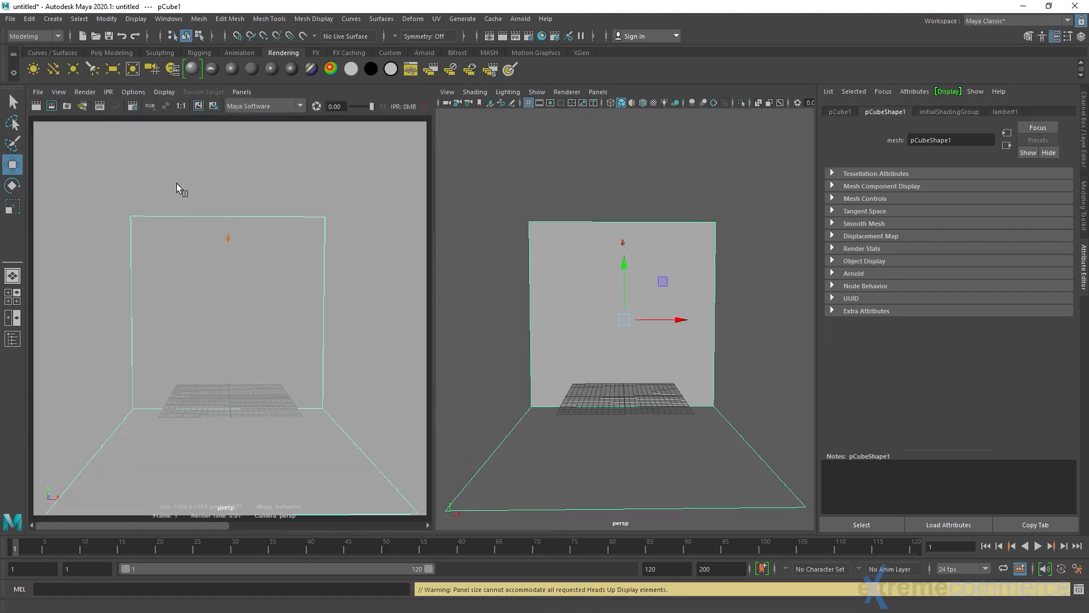
pyautogui.click(36, 106)
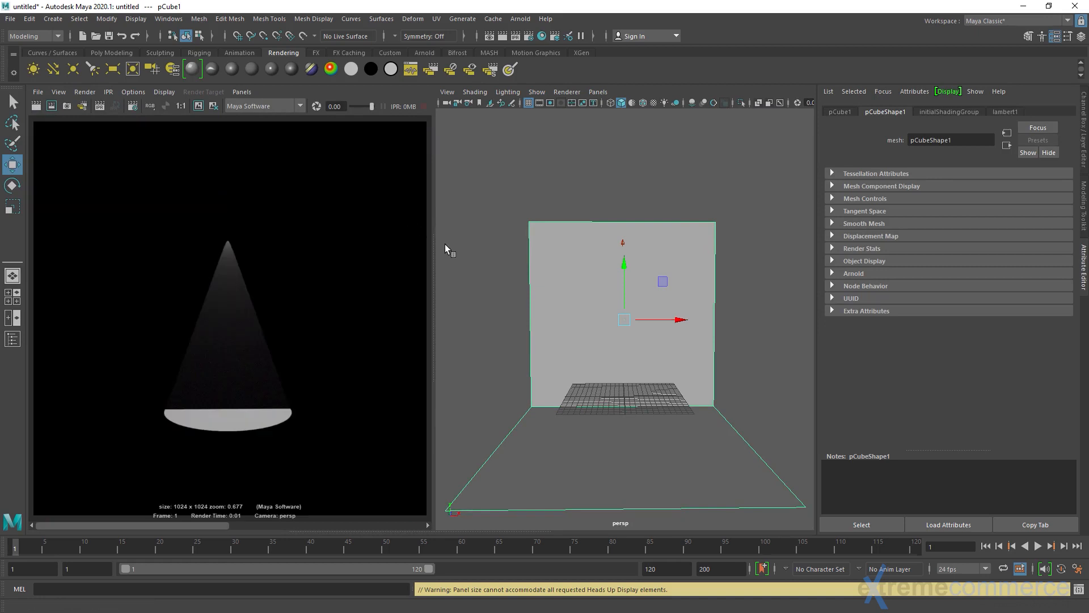
# Select the spot light and consult the browser image comparing no, linear, quadratic and cubic decay
pyautogui.click(622, 243)
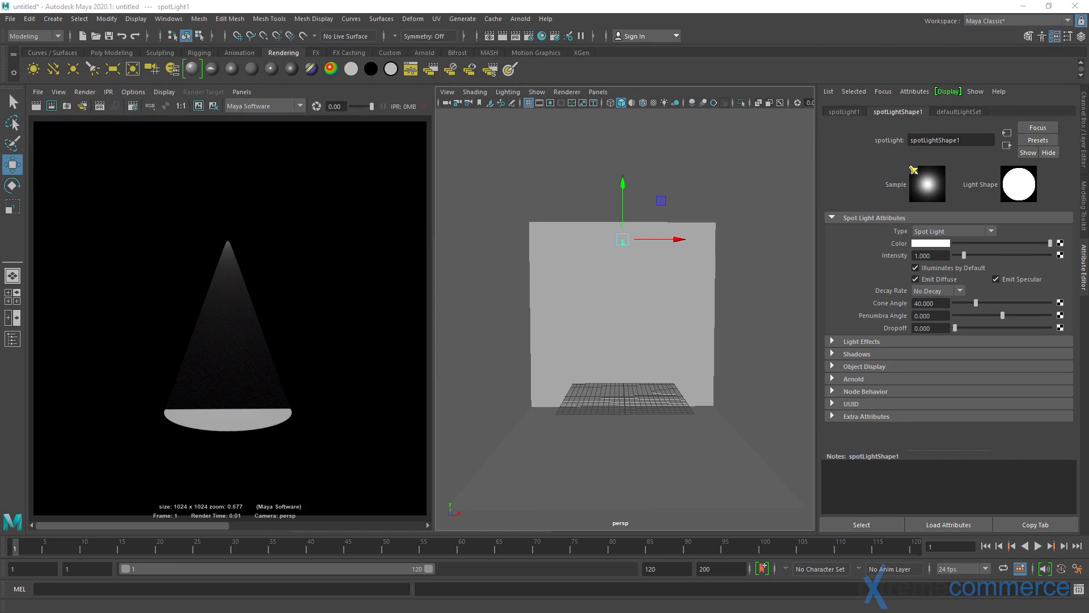
pyautogui.moveTo(0, 76); pyautogui.dragTo(325, 91)
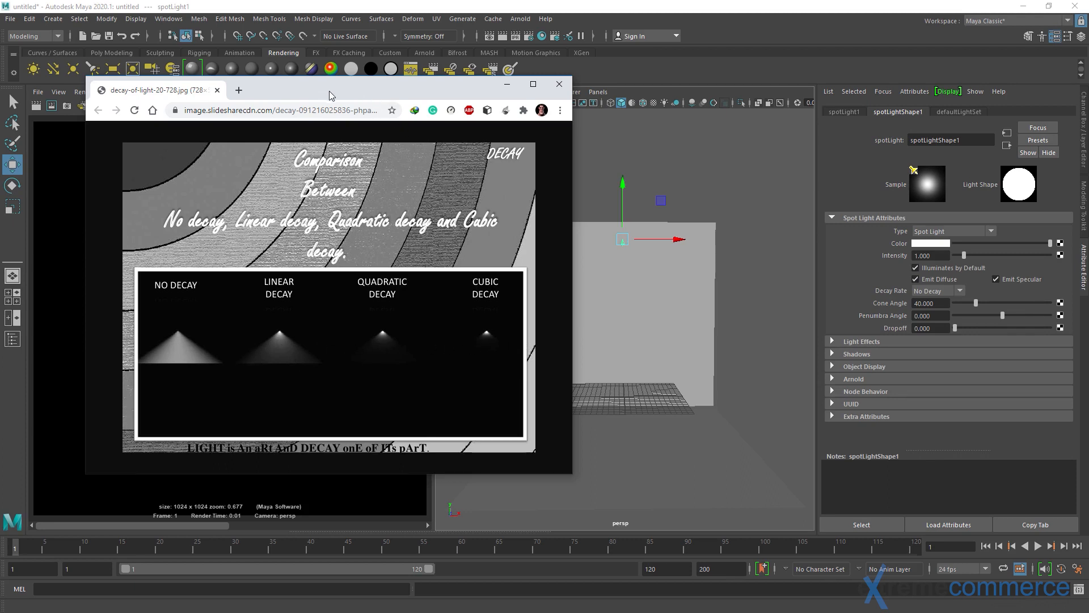
pyautogui.moveTo(311, 102); pyautogui.dragTo(343, 126)
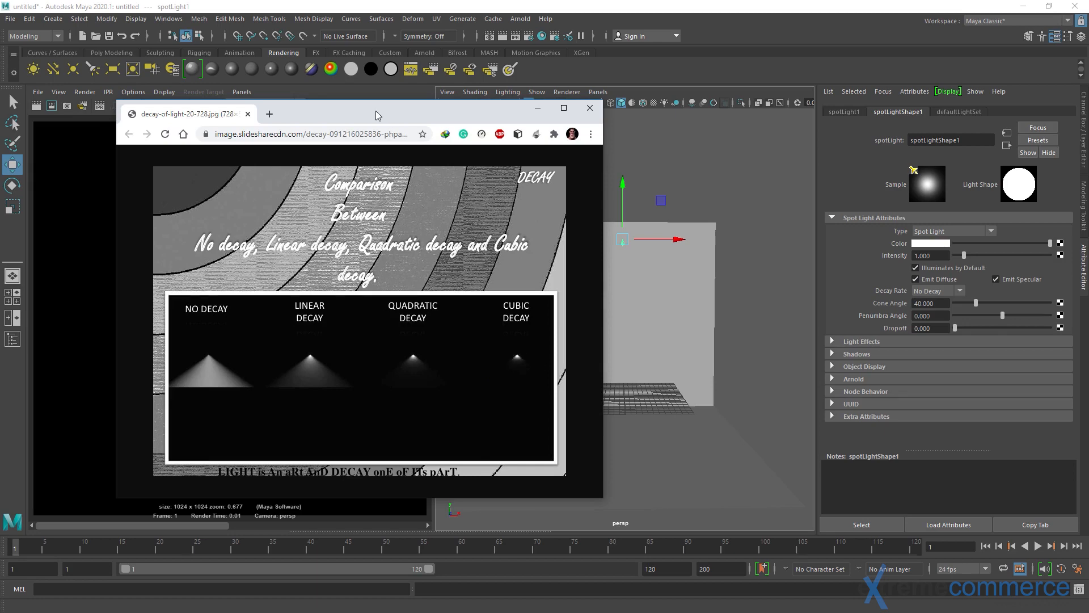
pyautogui.moveTo(376, 113); pyautogui.dragTo(0, 114)
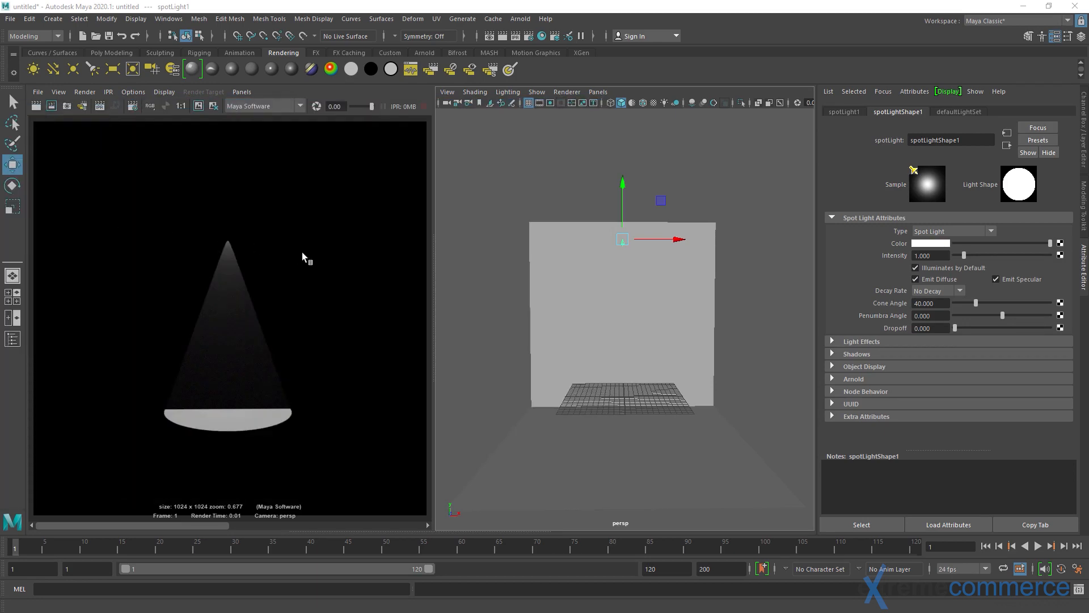
# Reselect the spot light with the Select tool and render the scene again with No Decay
pyautogui.press('q')
pyautogui.click(633, 260)
pyautogui.click(623, 242)
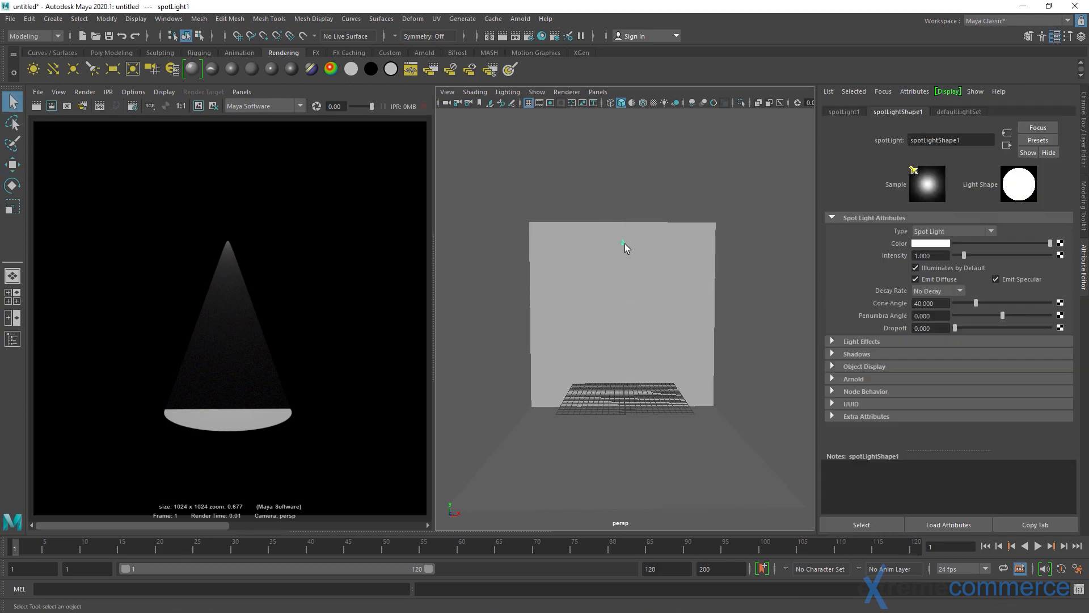
pyautogui.click(35, 105)
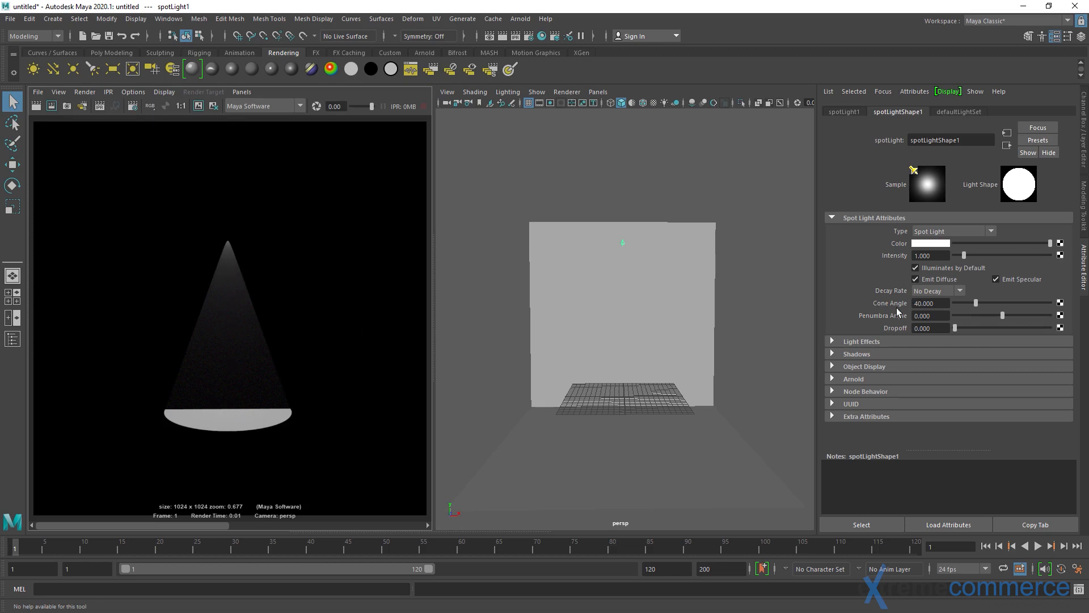
# Set the spot light's decay rate to Linear and render the scene
pyautogui.click(933, 292)
pyautogui.click(931, 315)
pyautogui.click(36, 106)
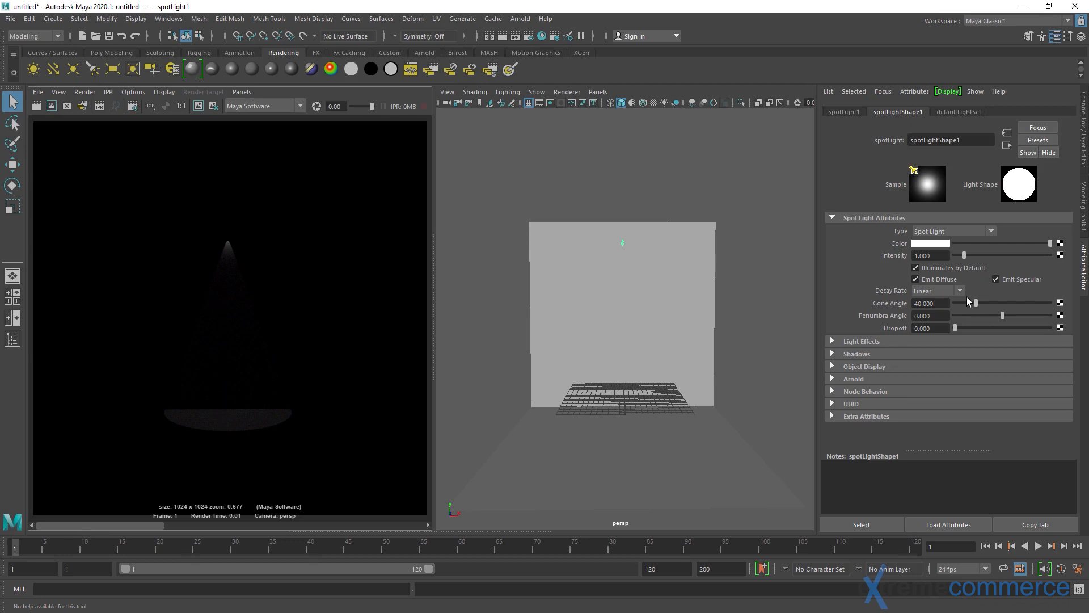
# Switch the spot light's decay rate to Quadratic and render the result
pyautogui.click(943, 291)
pyautogui.click(932, 326)
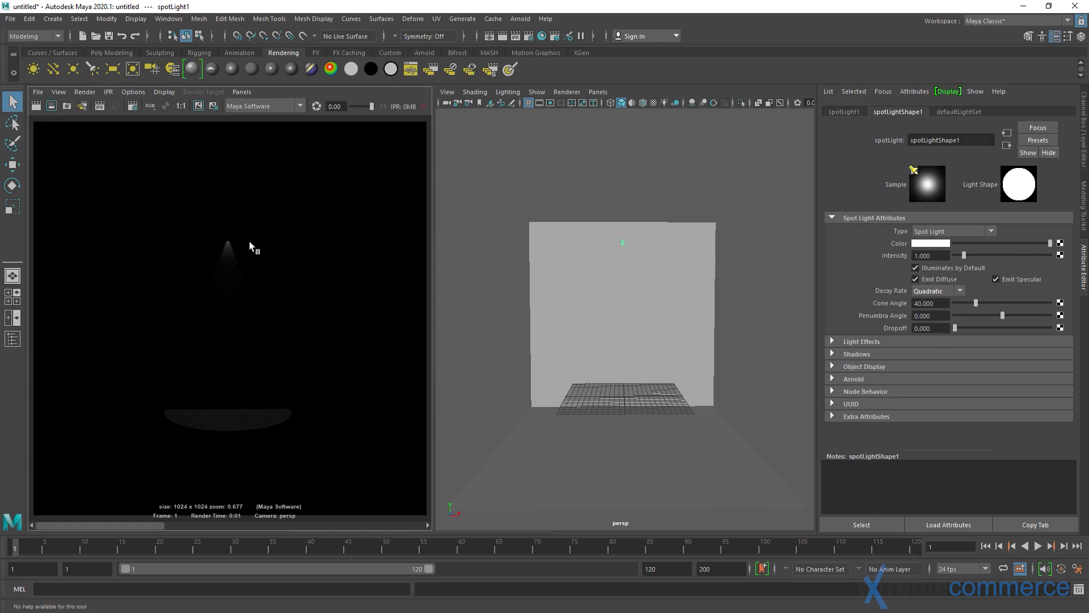
pyautogui.click(36, 106)
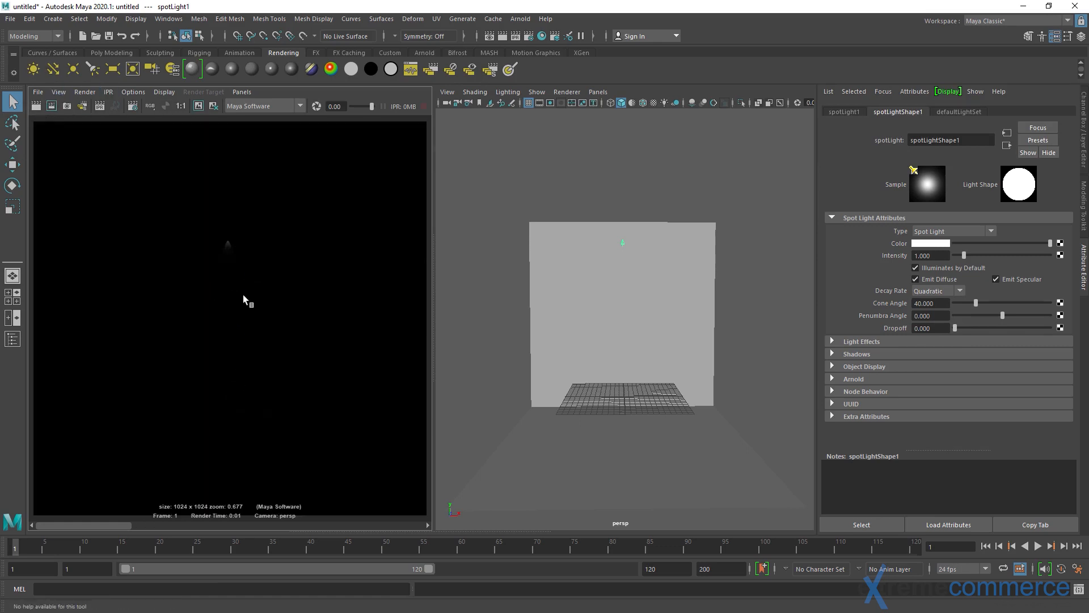
# Change the spot light's decay rate to Cubic and render the scene for comparison
pyautogui.click(933, 292)
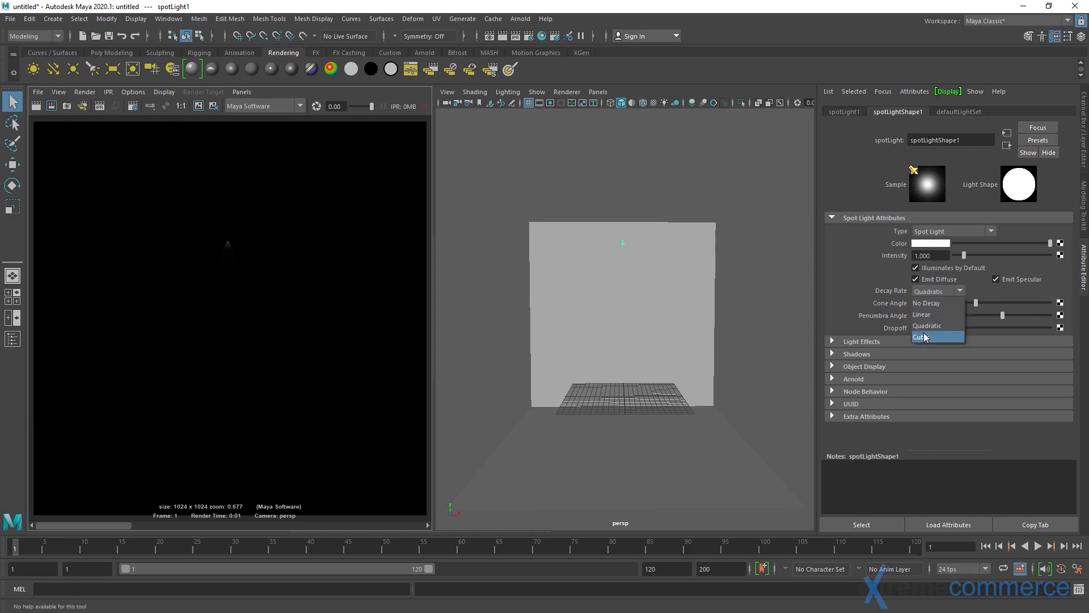
pyautogui.click(925, 337)
pyautogui.click(36, 106)
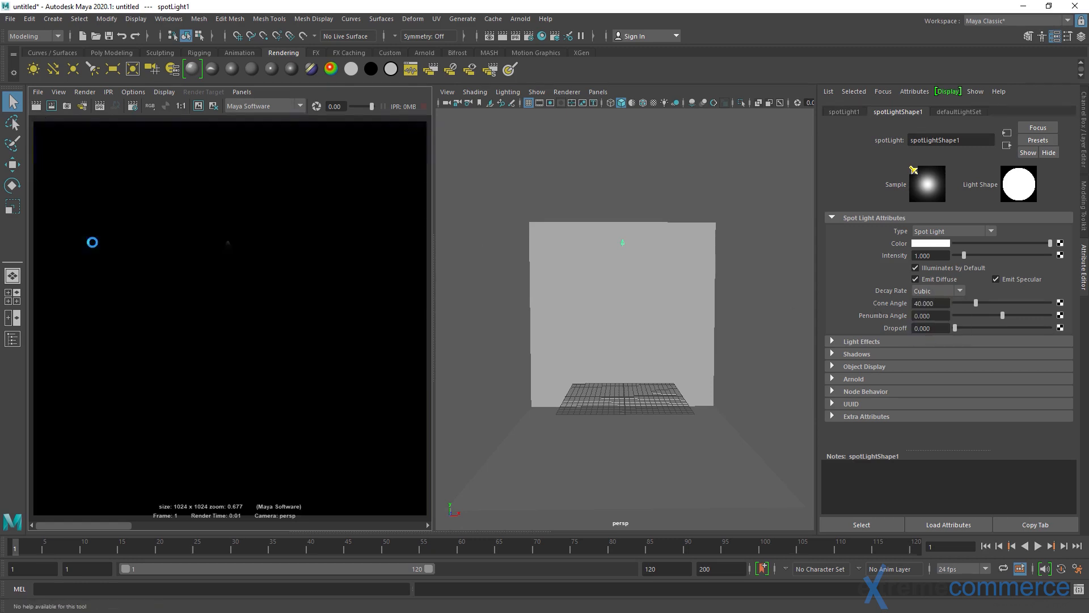
# Set the spot light to Quadratic decay with an intensity of 100 and render the scene
pyautogui.click(933, 292)
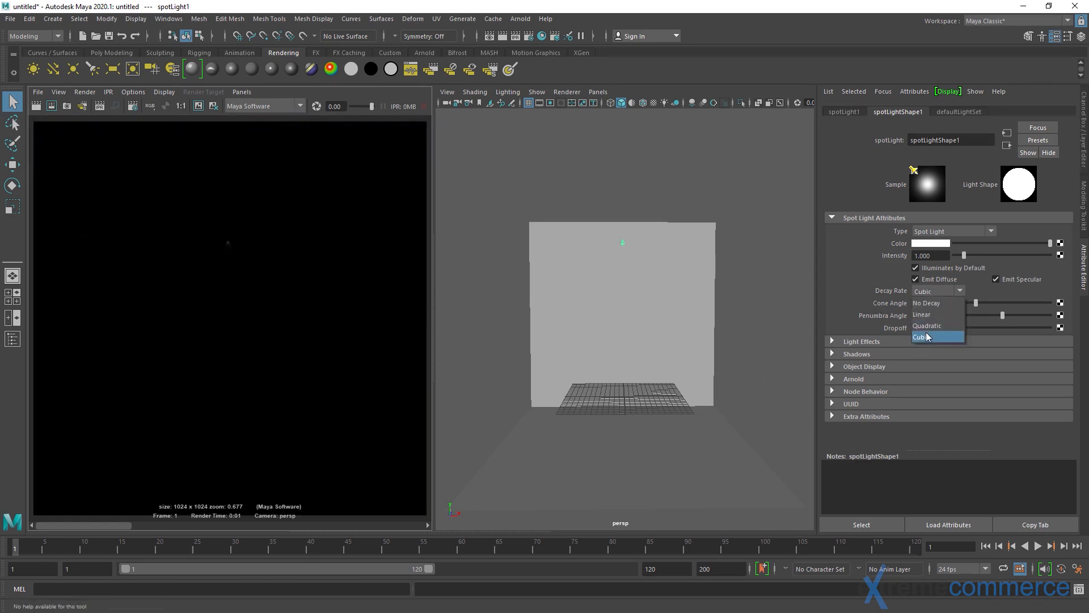
pyautogui.click(928, 326)
pyautogui.moveTo(935, 256); pyautogui.dragTo(847, 261)
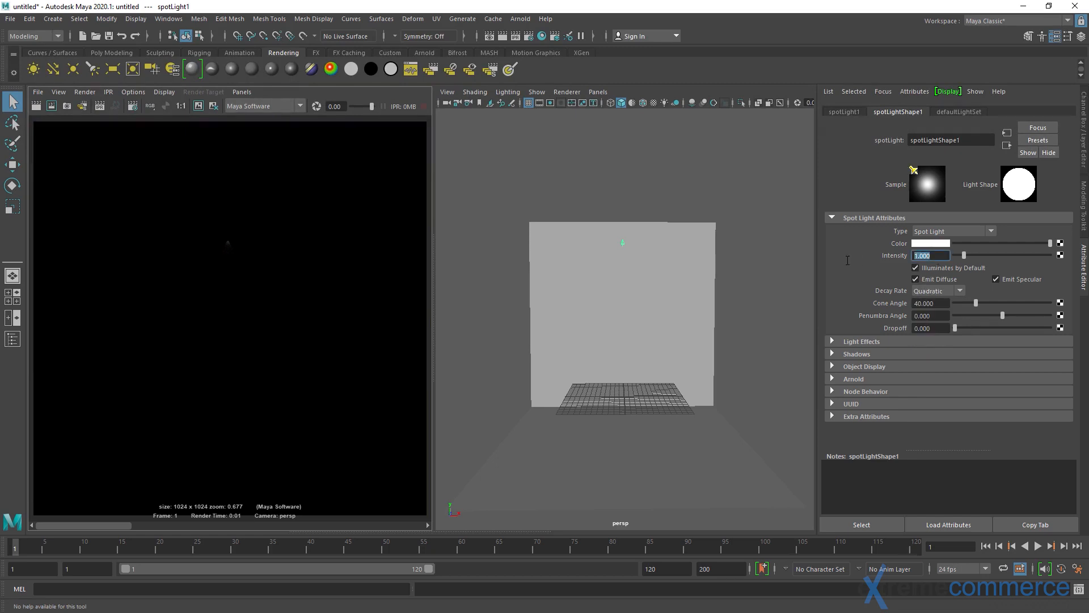
pyautogui.write('100')
pyautogui.press('Return')
pyautogui.click(36, 106)
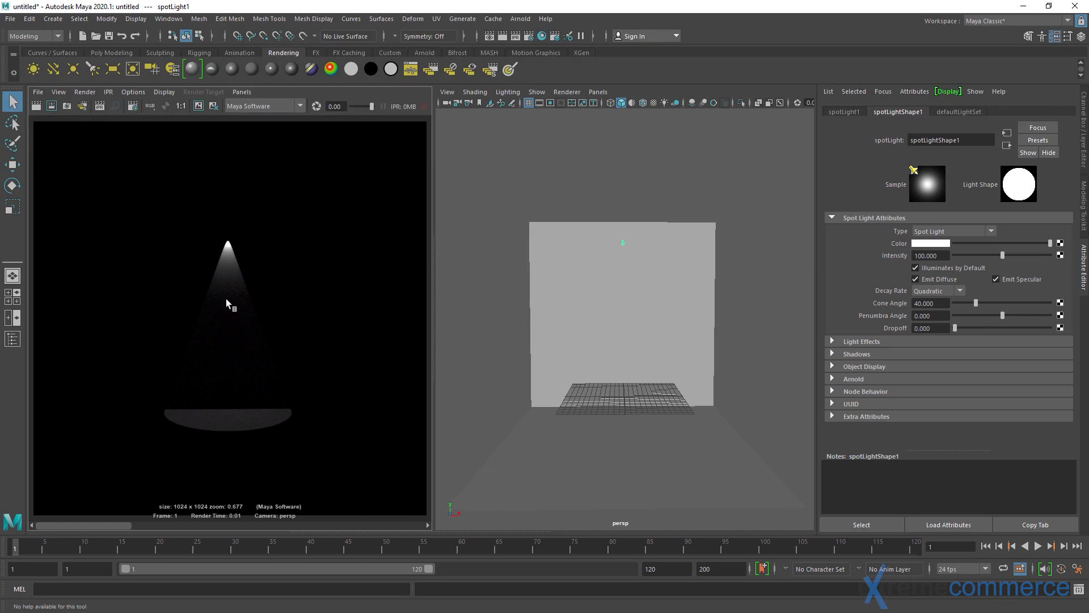
pyautogui.moveTo(568, 304)
pyautogui.keyDown('alt'); pyautogui.mouseDown()
pyautogui.moveTo(678, 308)
pyautogui.moveTo(542, 293)
pyautogui.moveTo(625, 316)
pyautogui.moveTo(520, 311)
pyautogui.moveTo(549, 302)
pyautogui.mouseUp(); pyautogui.keyUp('alt')
pyautogui.press('[')
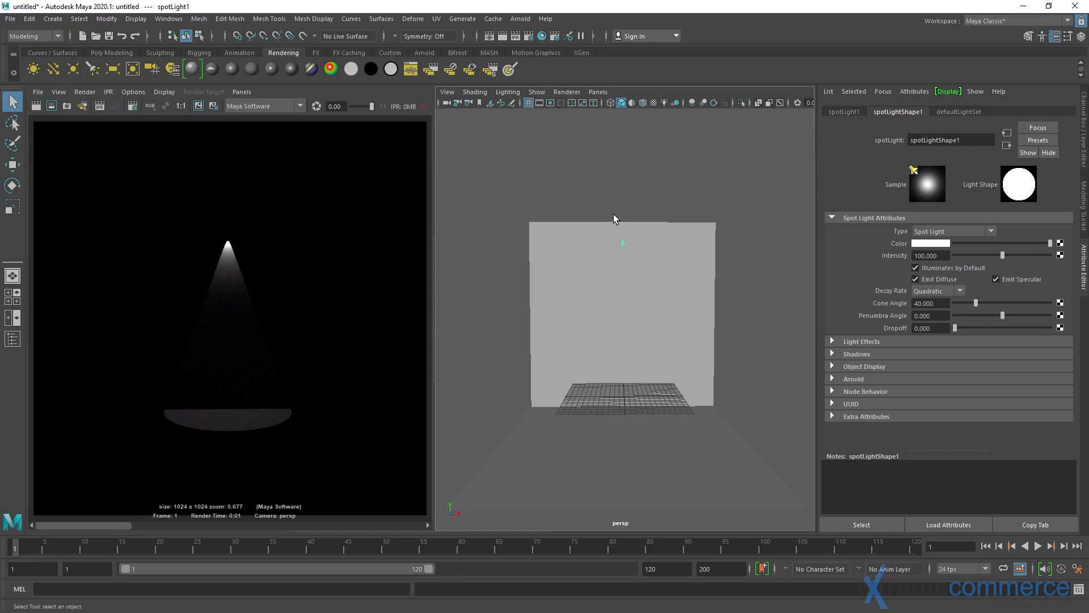
pyautogui.click(616, 198)
pyautogui.keyDown('alt'); pyautogui.moveTo(620, 220); pyautogui.dragTo(560, 315); pyautogui.keyUp('alt')
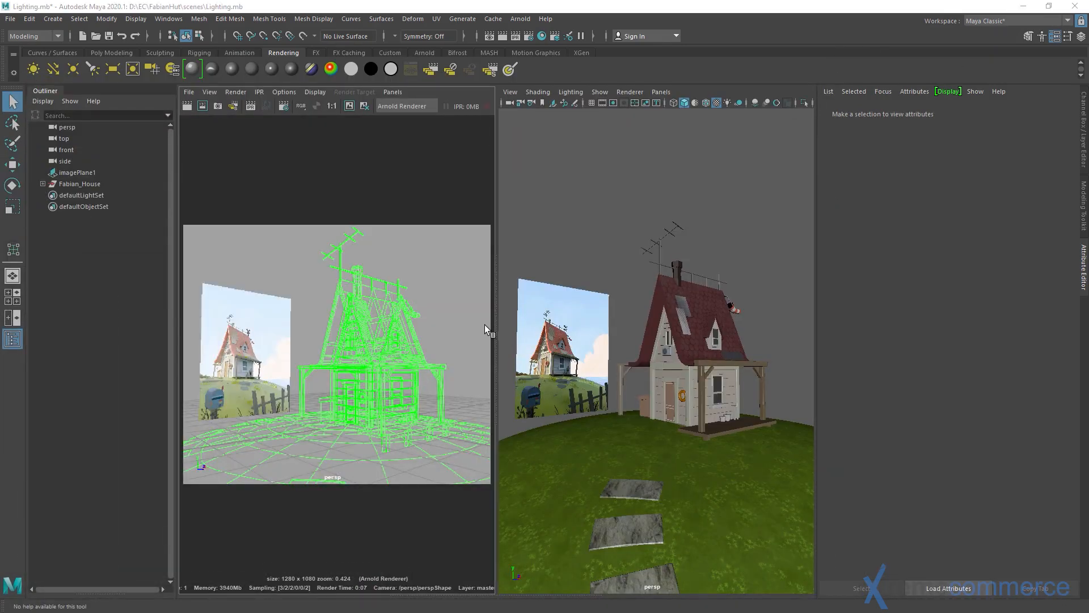
# In the Lighting.mb house scene, collapse the Outliner and choose Arnold Renderer as the renderer
pyautogui.click(46, 94)
pyautogui.click(270, 107)
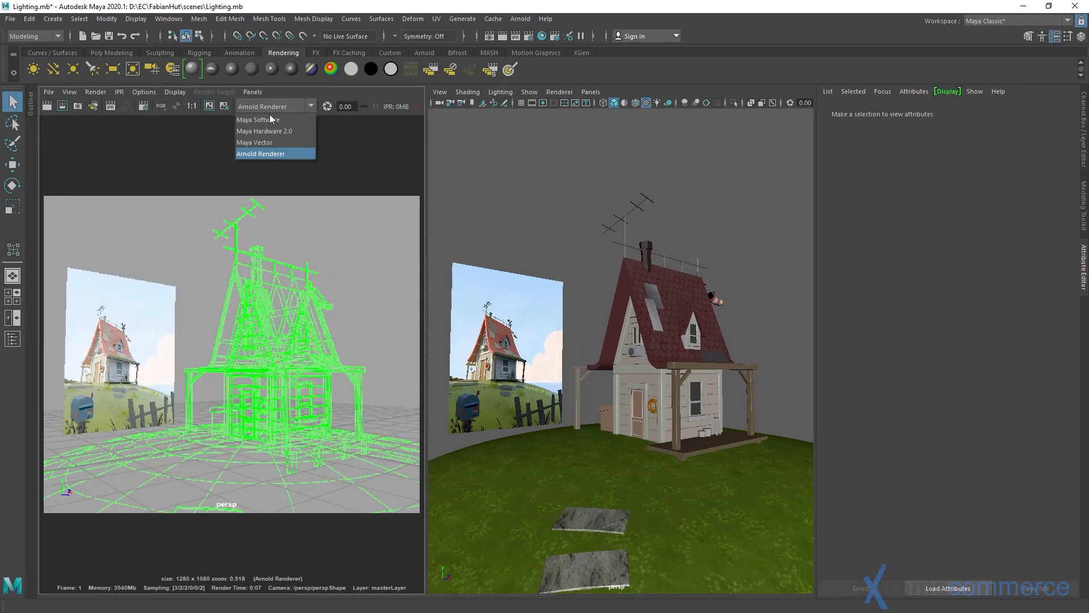
pyautogui.click(275, 154)
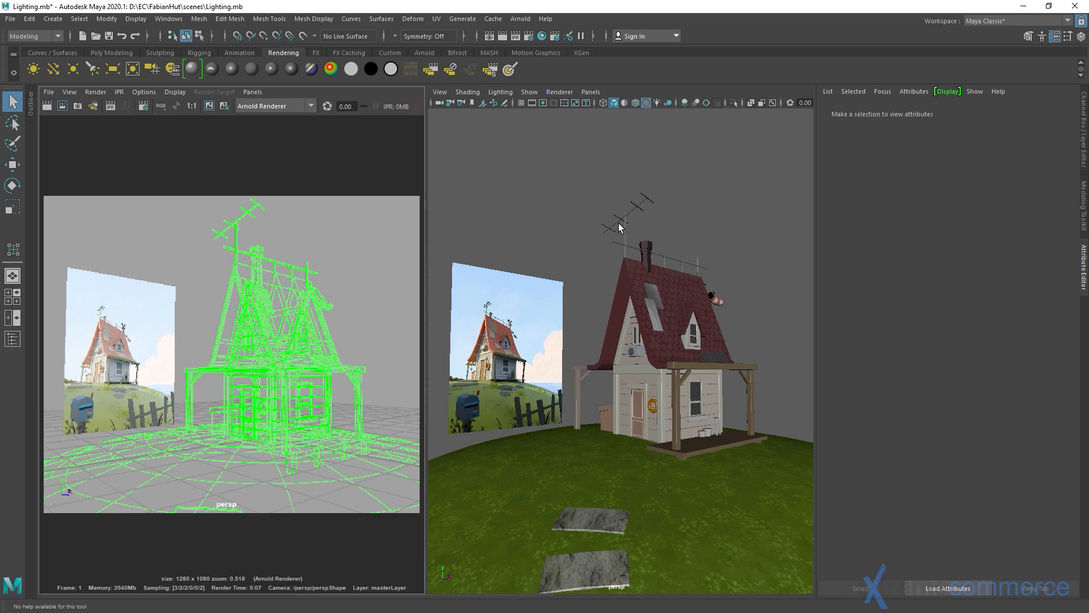
# Add a directional light to the house scene and move it in front of the house, toward the reference image
pyautogui.scroll(-5, 610, 335)
pyautogui.moveTo(611, 332)
pyautogui.keyDown('alt'); pyautogui.mouseDown()
pyautogui.moveTo(730, 294)
pyautogui.moveTo(612, 329)
pyautogui.mouseUp(); pyautogui.keyUp('alt')
pyautogui.scroll(5, 612, 328)
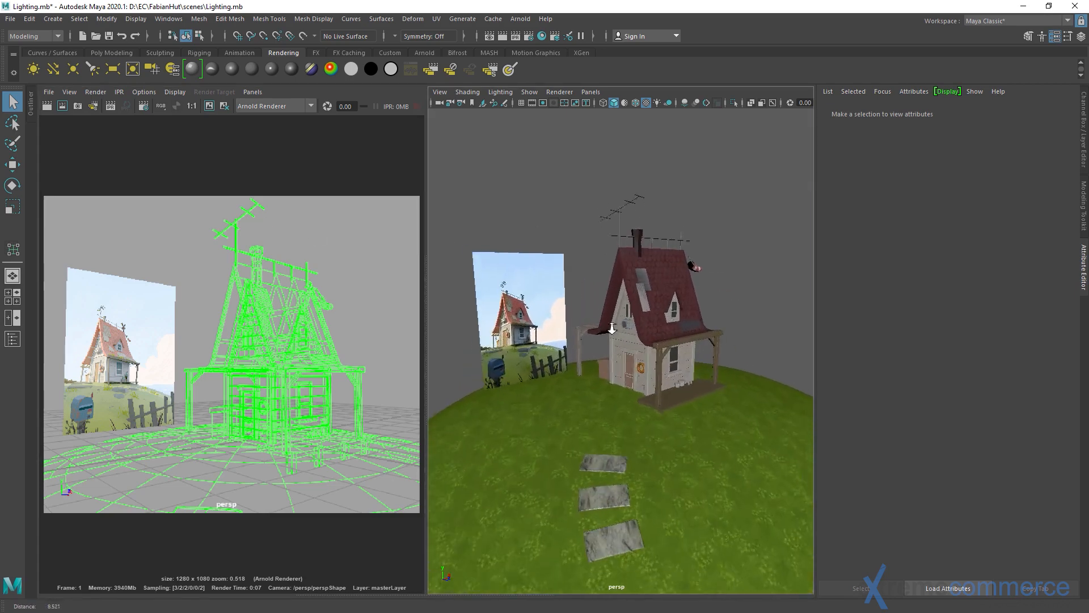
pyautogui.moveTo(611, 329)
pyautogui.keyDown('alt'); pyautogui.mouseDown(button='right')
pyautogui.moveTo(614, 338)
pyautogui.moveTo(639, 334)
pyautogui.moveTo(603, 321)
pyautogui.mouseUp(button='right'); pyautogui.keyUp('alt')
pyautogui.keyDown('alt'); pyautogui.moveTo(603, 321); pyautogui.dragTo(605, 312); pyautogui.keyUp('alt')
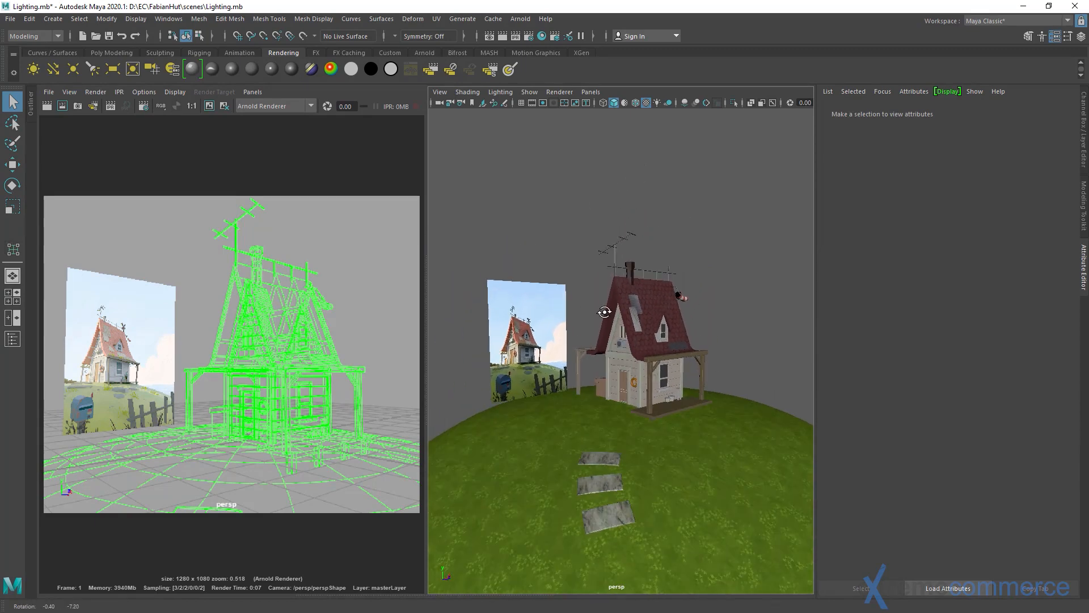
pyautogui.keyDown('alt'); pyautogui.moveTo(607, 316); pyautogui.dragTo(601, 321, button='right'); pyautogui.keyUp('alt')
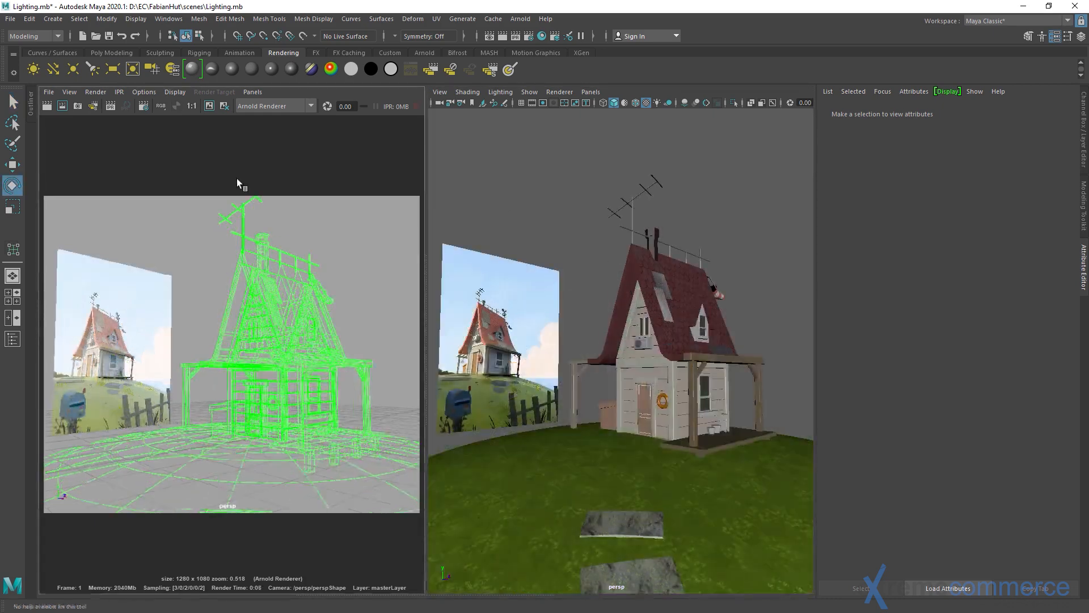
pyautogui.click(55, 72)
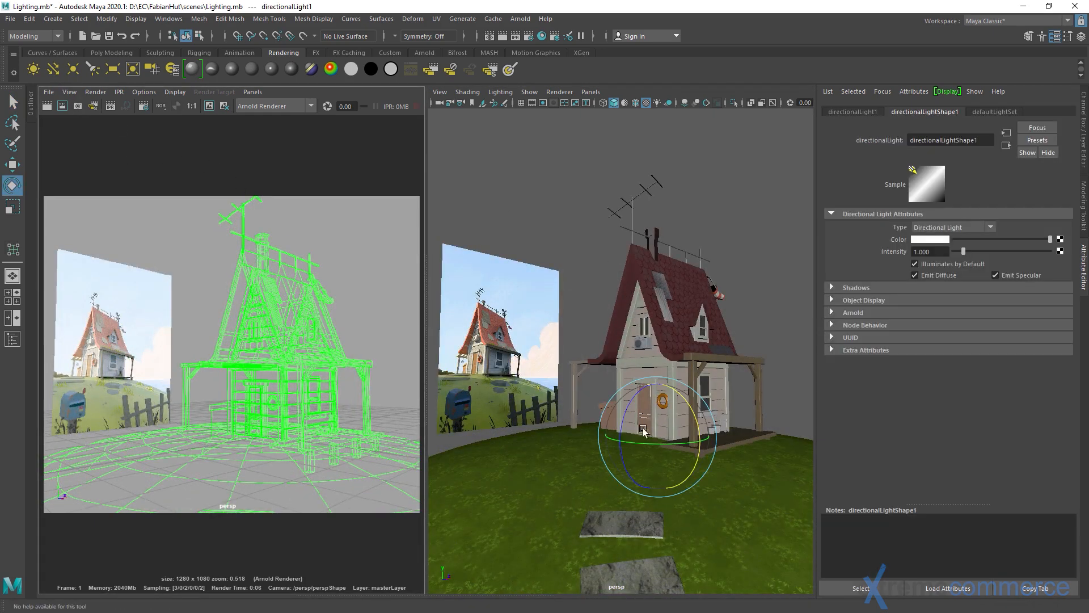
pyautogui.press('w')
pyautogui.moveTo(687, 429); pyautogui.dragTo(619, 448)
# Rotate the directional light so it shines diagonally down toward the house, and render the scene
pyautogui.press('e')
pyautogui.moveTo(584, 413); pyautogui.dragTo(430, 308)
pyautogui.keyDown('alt'); pyautogui.moveTo(552, 377); pyautogui.dragTo(609, 398); pyautogui.keyUp('alt')
pyautogui.moveTo(483, 393); pyautogui.dragTo(542, 317)
pyautogui.click(111, 109)
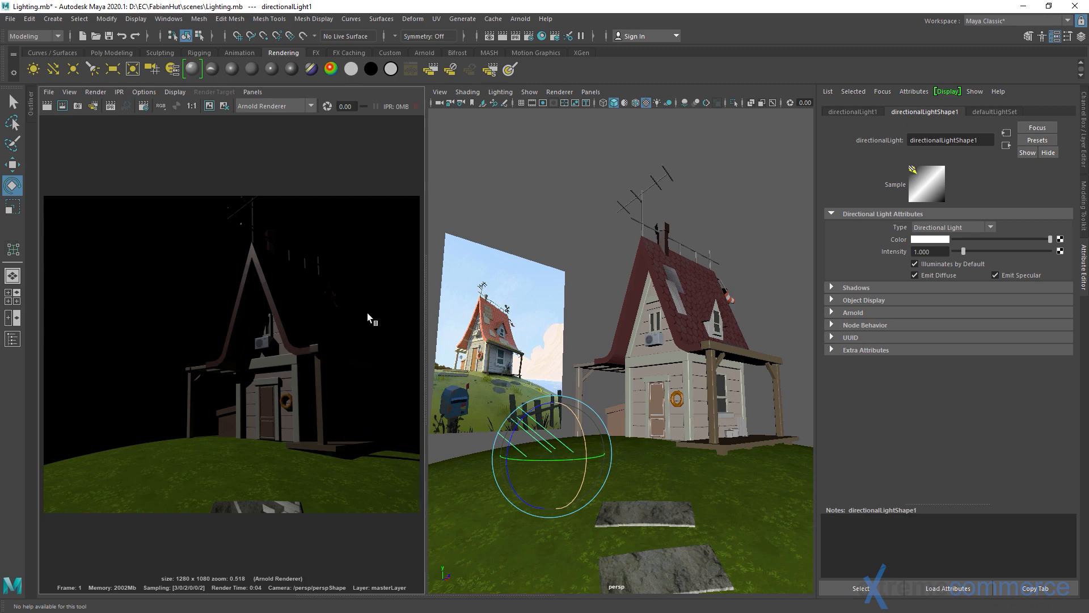
# Raise the directional light above the reference image, higher than the roof, and try rotating it
pyautogui.press('w')
pyautogui.moveTo(553, 307); pyautogui.dragTo(574, 176, button='middle')
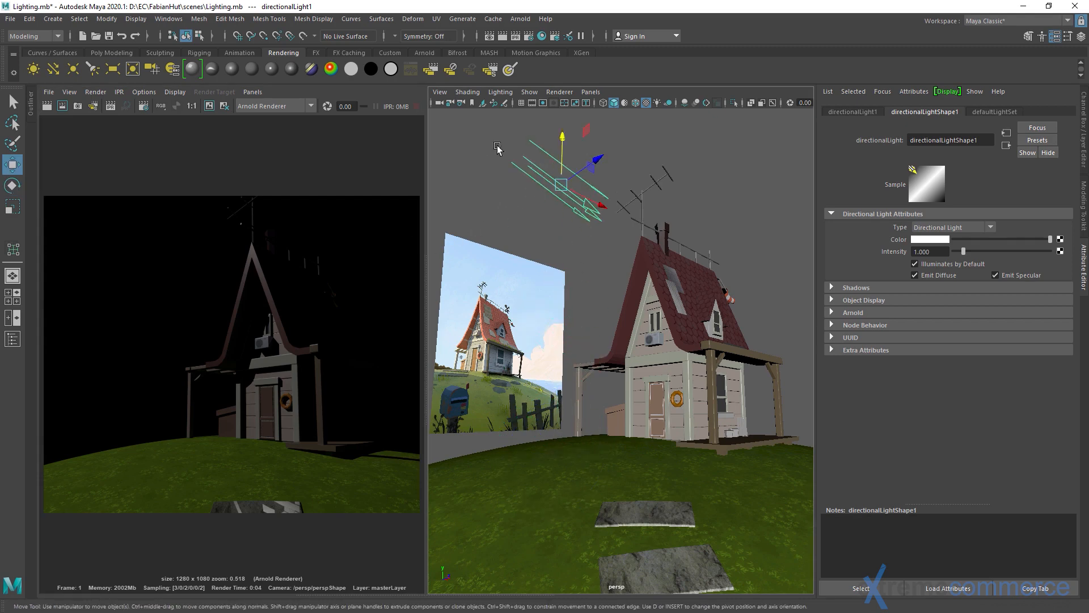
pyautogui.press('e')
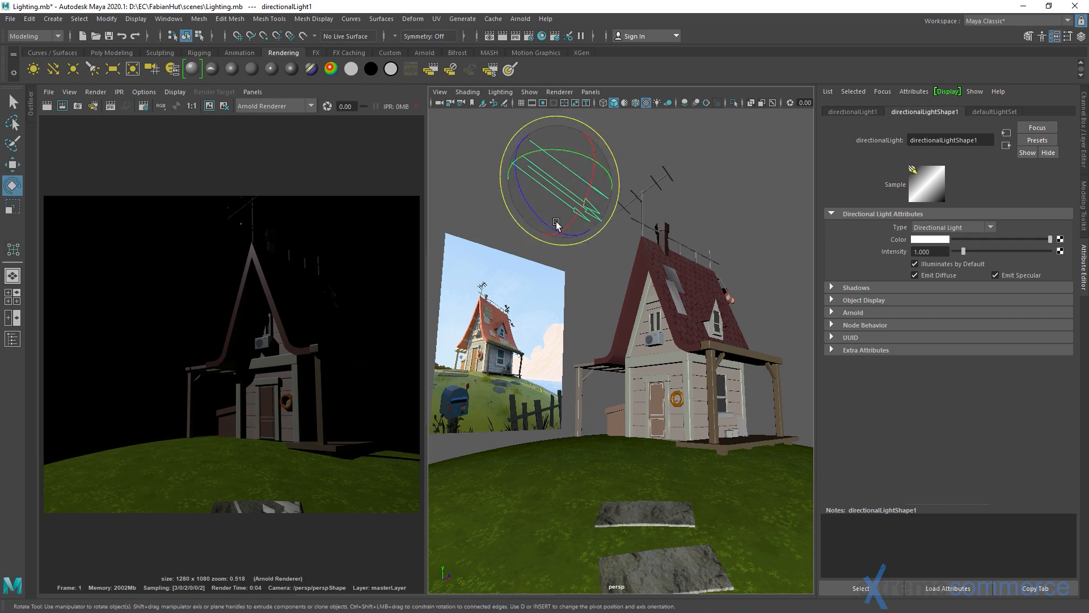
pyautogui.click(465, 188)
pyautogui.moveTo(496, 130); pyautogui.dragTo(587, 201)
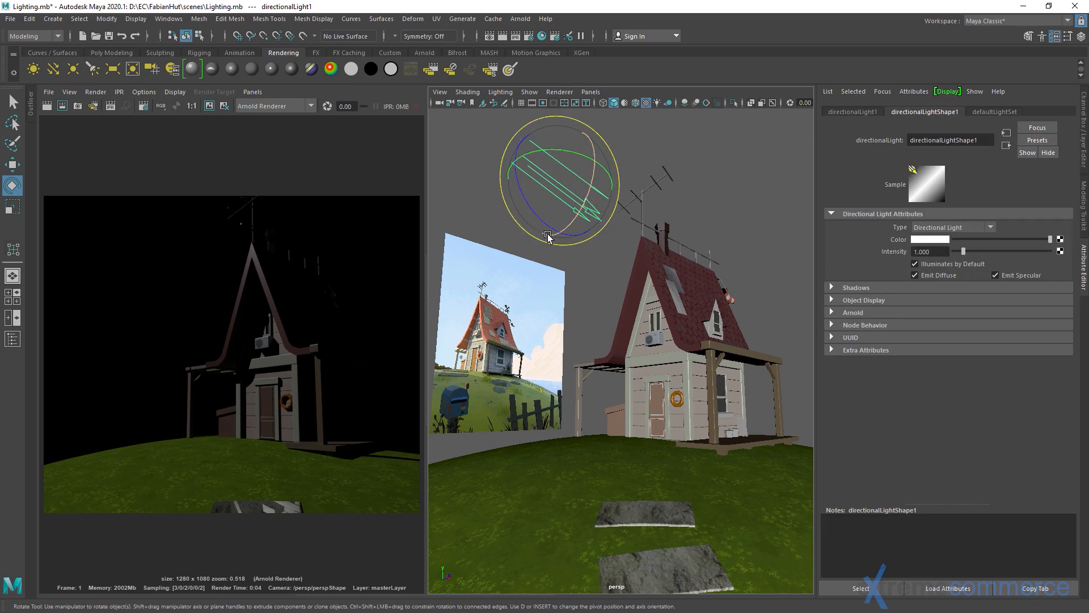
# Hide the directional light, render the scene without it, and bookmark the current camera view
pyautogui.hotkey('ctrl', 'h')
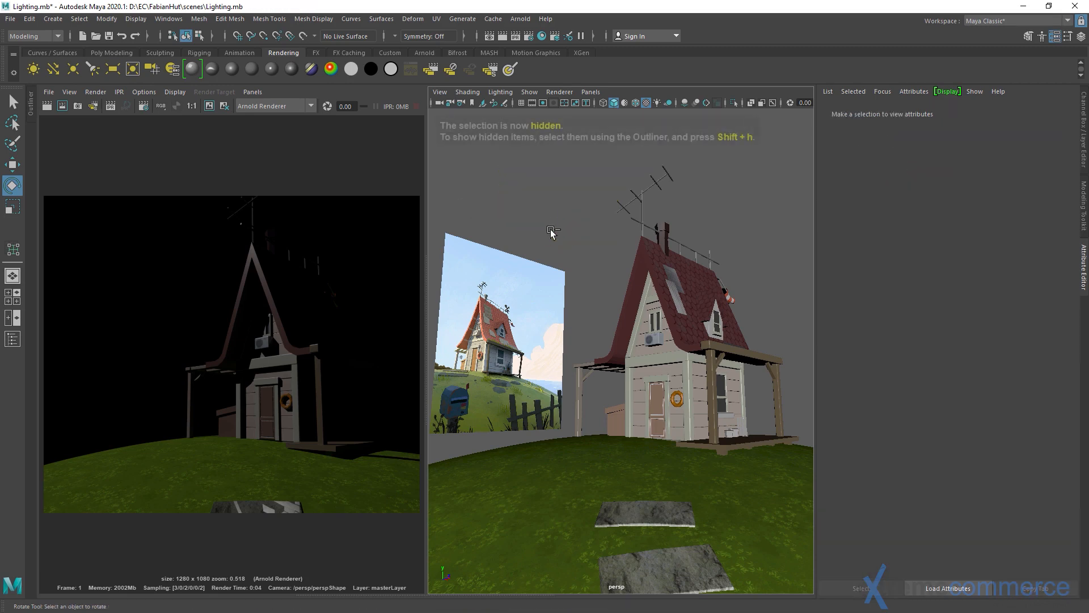
pyautogui.click(48, 106)
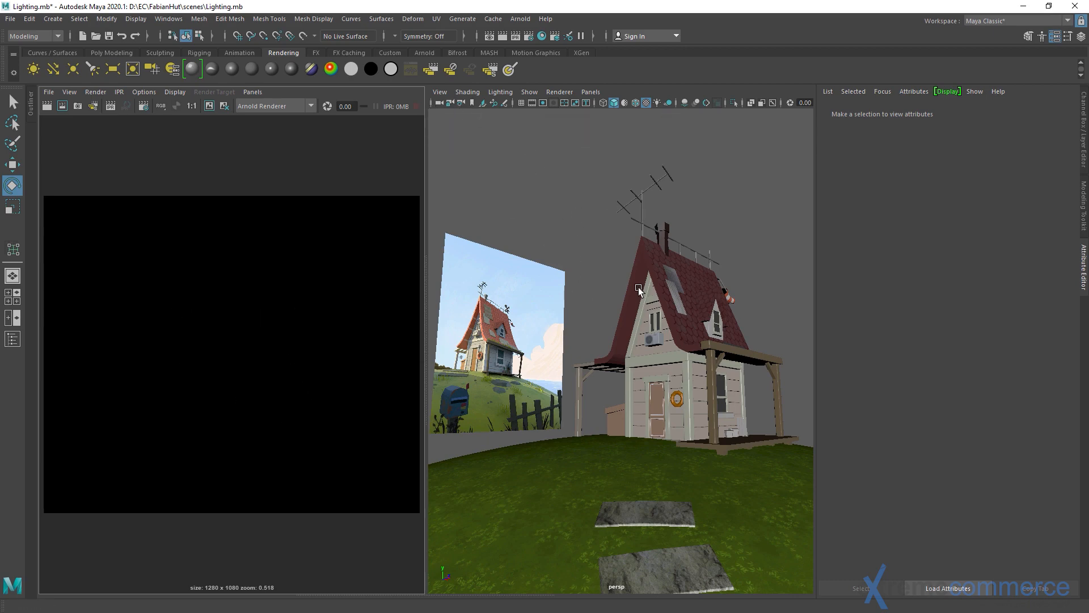
pyautogui.click(471, 104)
# Create an area light in the house scene, raise it over the house and rotate it to shine straight down
pyautogui.keyDown('alt'); pyautogui.moveTo(561, 196); pyautogui.dragTo(533, 193, button='right'); pyautogui.keyUp('alt')
pyautogui.keyDown('alt'); pyautogui.moveTo(533, 192); pyautogui.dragTo(537, 219); pyautogui.keyUp('alt')
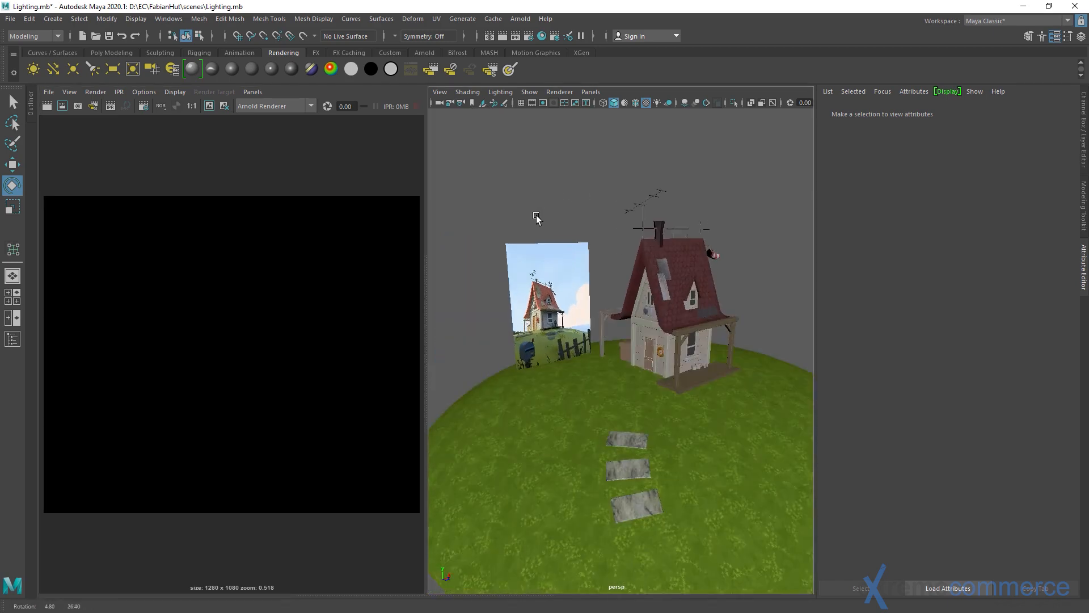
pyautogui.keyDown('alt'); pyautogui.moveTo(537, 219); pyautogui.dragTo(530, 187, button='right'); pyautogui.keyUp('alt')
pyautogui.keyDown('alt'); pyautogui.moveTo(530, 187); pyautogui.dragTo(415, 175); pyautogui.keyUp('alt')
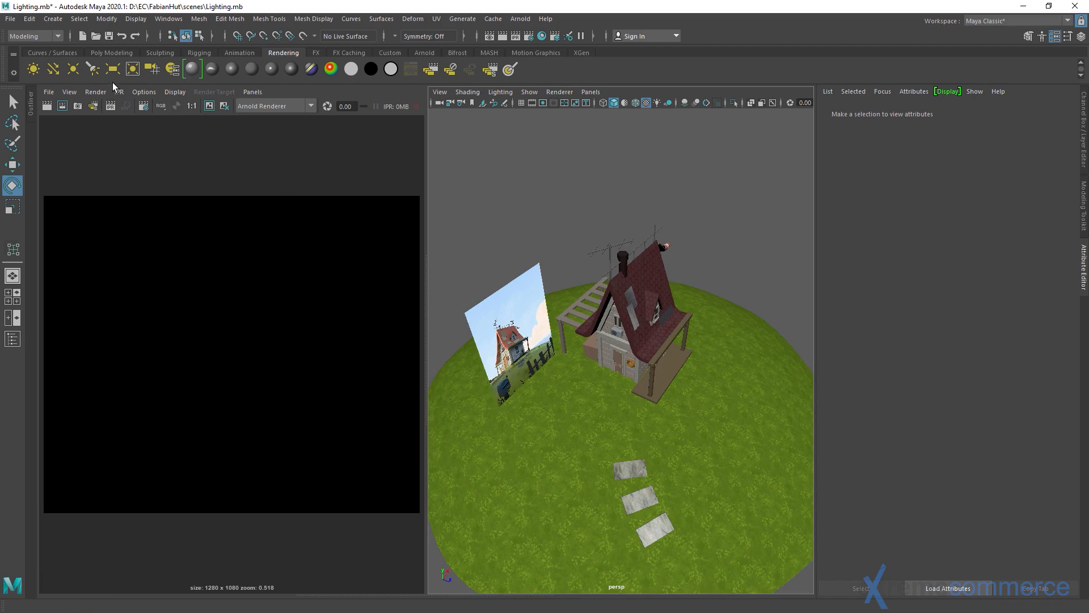
pyautogui.press('w')
pyautogui.click(598, 316)
pyautogui.keyDown('alt'); pyautogui.moveTo(598, 316); pyautogui.dragTo(596, 249); pyautogui.keyUp('alt')
pyautogui.press('e')
pyautogui.press('w')
pyautogui.keyDown('alt'); pyautogui.moveTo(675, 249); pyautogui.dragTo(683, 277); pyautogui.keyUp('alt')
# In the top view, centre the area light over the house roof
pyautogui.press('space')
pyautogui.keyDown('alt'); pyautogui.moveTo(683, 352); pyautogui.dragTo(868, 426, button='right'); pyautogui.keyUp('alt')
pyautogui.moveTo(621, 351); pyautogui.dragTo(609, 378)
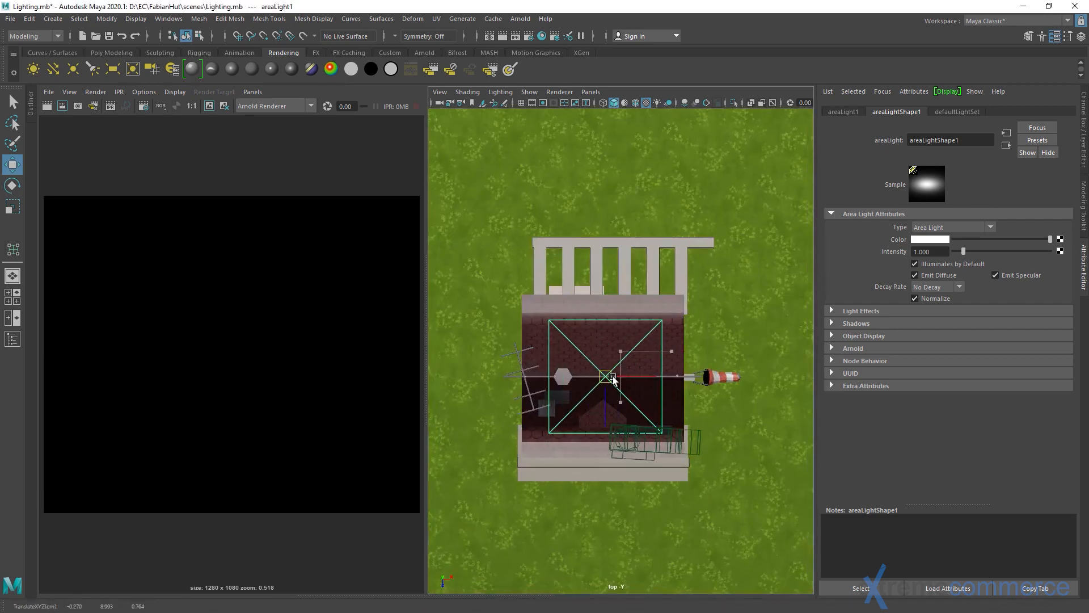
# Raise the area light high above the house and scale it up in the perspective view
pyautogui.press('space')
pyautogui.keyDown('alt'); pyautogui.moveTo(615, 250); pyautogui.dragTo(539, 213); pyautogui.keyUp('alt')
pyautogui.moveTo(627, 145); pyautogui.dragTo(628, 113)
pyautogui.keyDown('alt'); pyautogui.moveTo(633, 182); pyautogui.dragTo(632, 244, button='middle'); pyautogui.keyUp('alt')
pyautogui.press('r')
pyautogui.moveTo(628, 190); pyautogui.dragTo(667, 191)
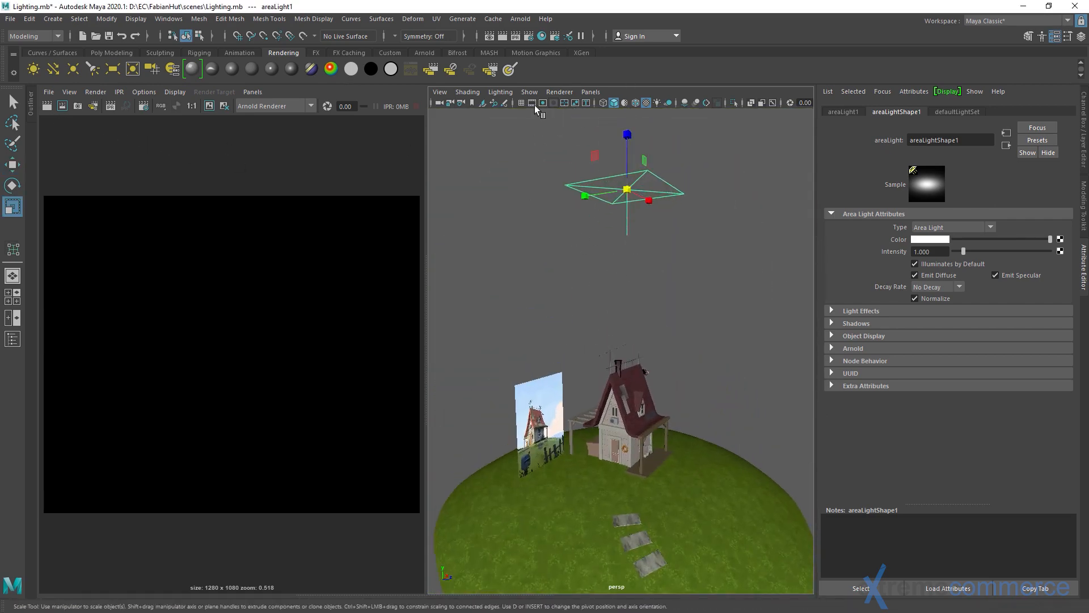
# Set the area light's decay rate to Quadratic and render the scene from the bookmarked camera view
pyautogui.click(436, 93)
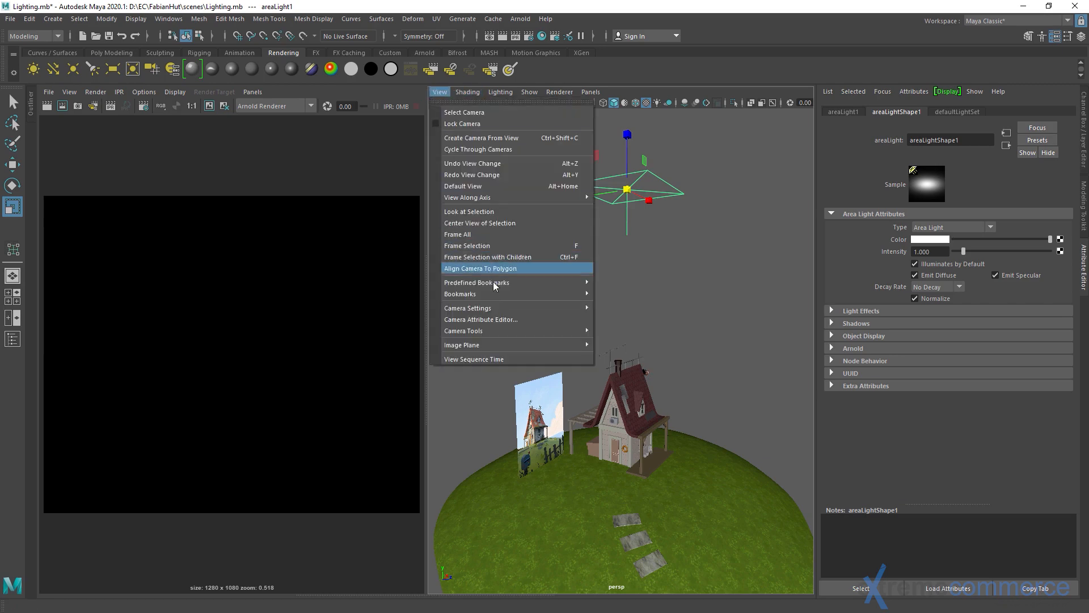
pyautogui.moveTo(491, 295)
pyautogui.click(615, 295)
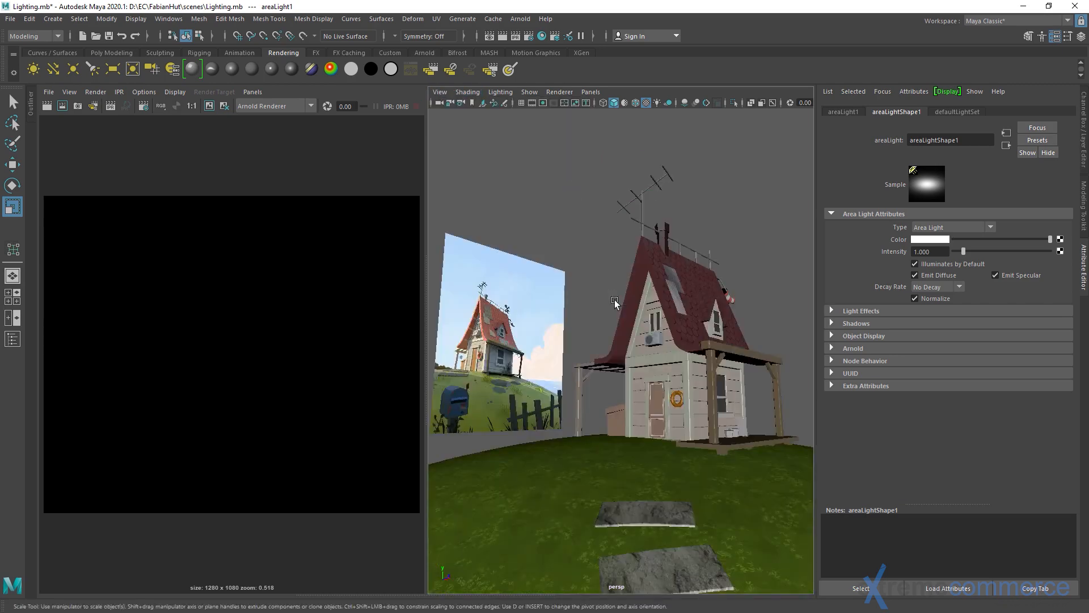
pyautogui.rightClick(44, 108)
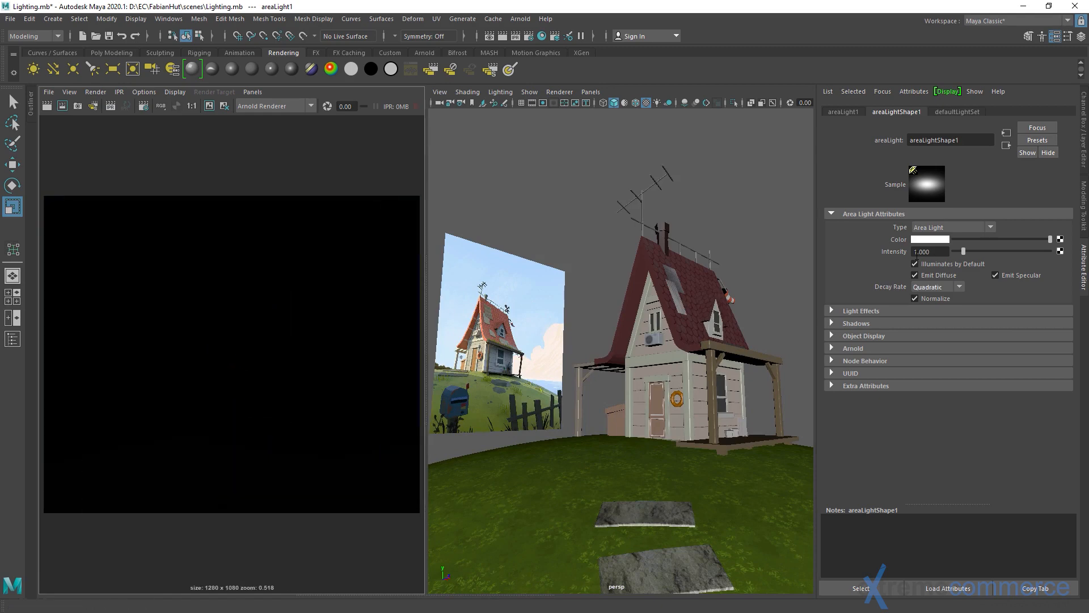
# Try area light intensities of 50 and 100, rendering the scene with each value
pyautogui.click(916, 252)
pyautogui.write('50')
pyautogui.press('Return')
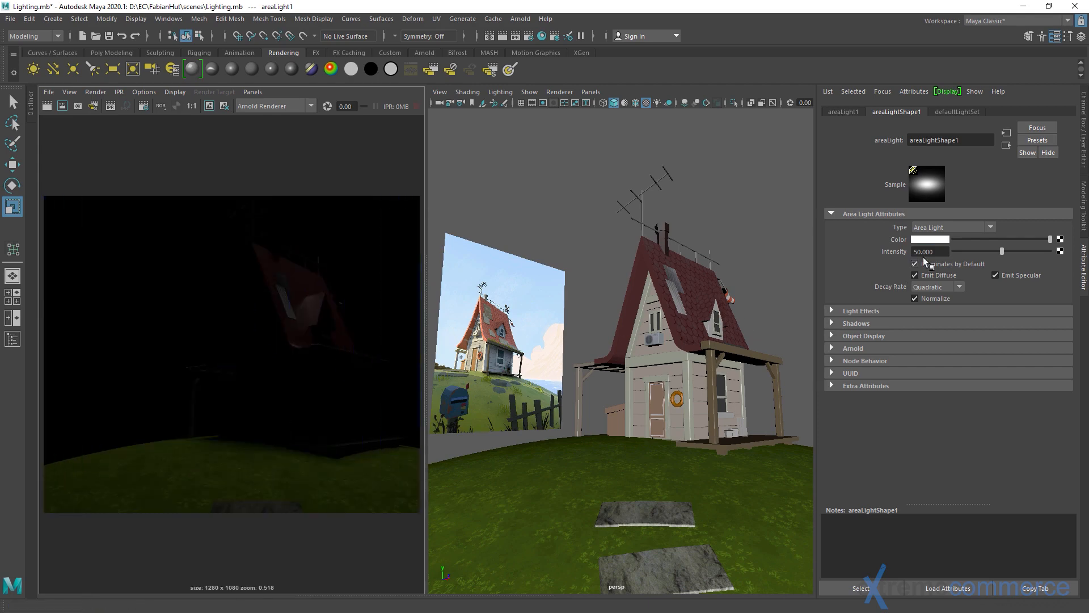
pyautogui.write('100')
pyautogui.press('Return')
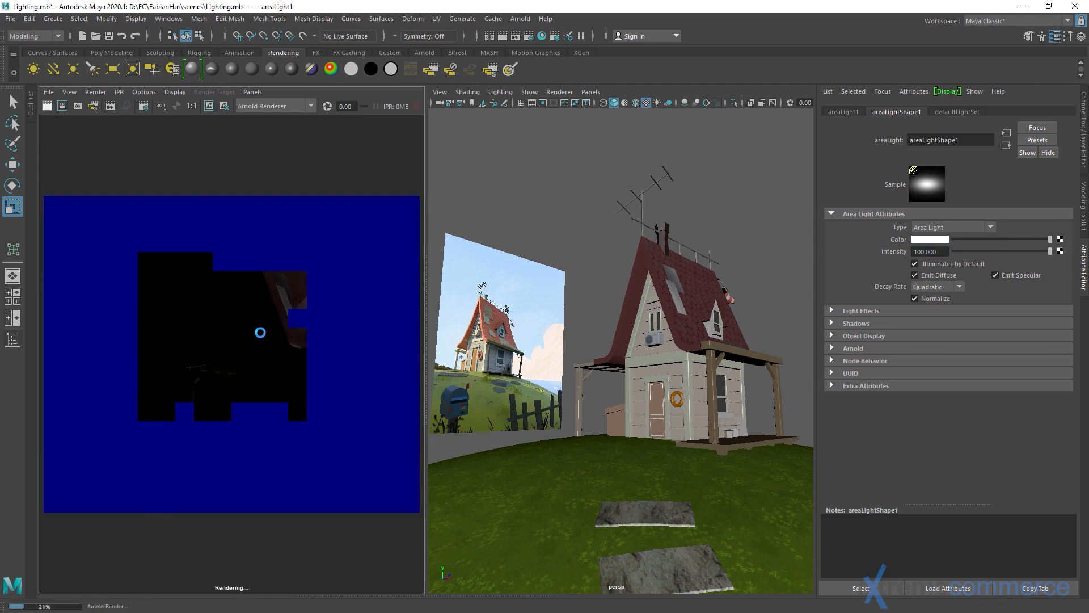
# Enlarge the overhead area light further and set its intensity to 150
pyautogui.scroll(-6, 640, 270)
pyautogui.moveTo(641, 207); pyautogui.dragTo(677, 192)
pyautogui.keyDown('alt'); pyautogui.moveTo(659, 224); pyautogui.dragTo(620, 245); pyautogui.keyUp('alt')
pyautogui.scroll(4, 608, 255)
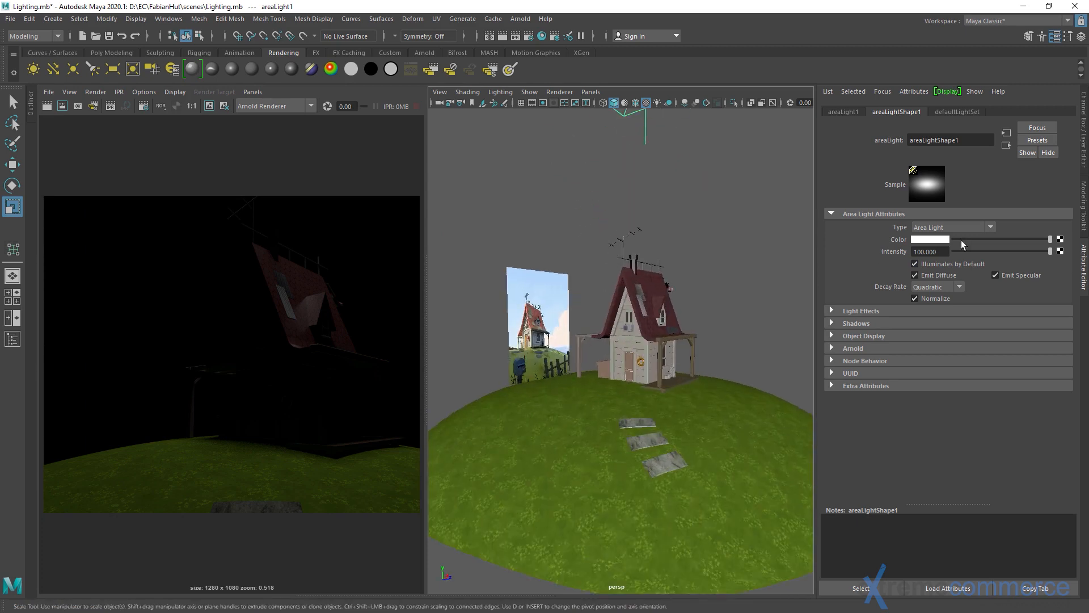
pyautogui.doubleClick(924, 251)
pyautogui.write('150')
pyautogui.press('Return')
# Restore the cameraView1 bookmark and render the scene with the overhead area light at intensity 150
pyautogui.click(471, 104)
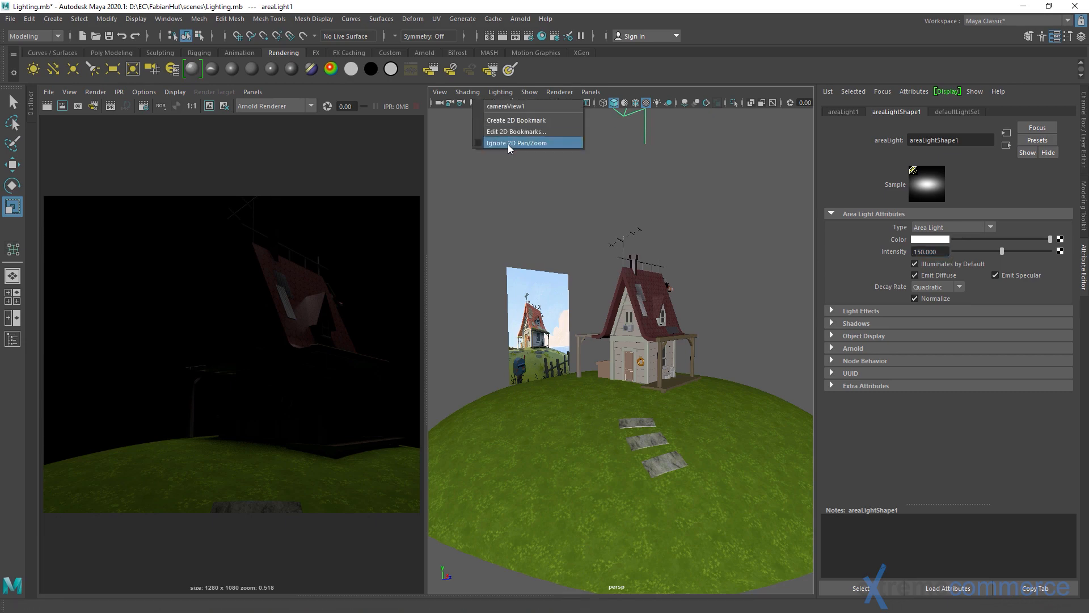
pyautogui.click(511, 108)
pyautogui.click(45, 105)
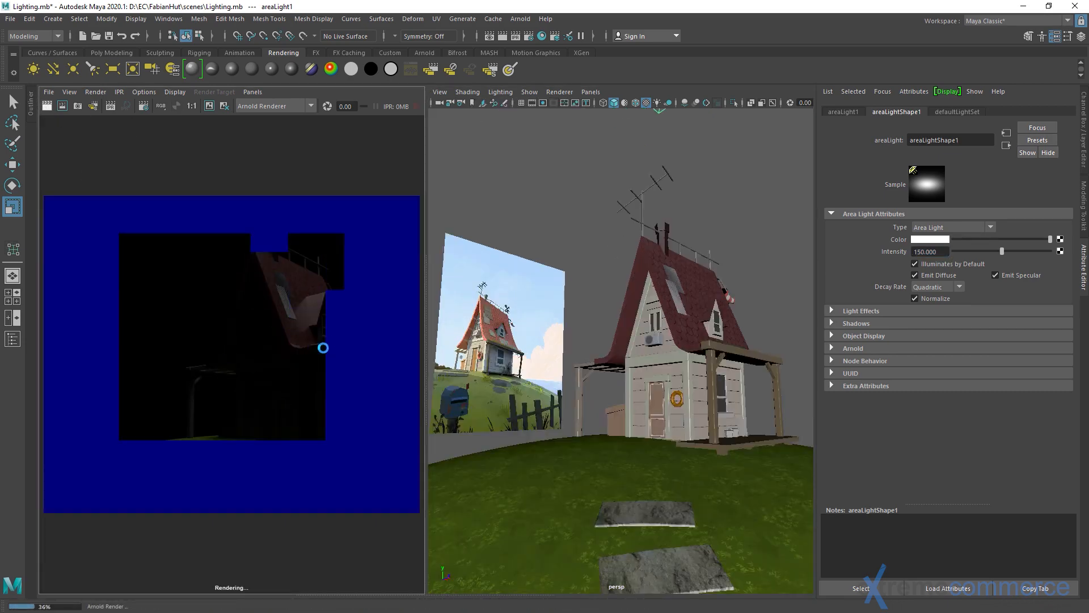
# Duplicate the overhead area light and move the copy well out to the wooden-deck side of the house
pyautogui.scroll(-5, 551, 245)
pyautogui.scroll(-4, 552, 245)
pyautogui.keyDown('alt'); pyautogui.moveTo(553, 246); pyautogui.dragTo(604, 285); pyautogui.keyUp('alt')
pyautogui.press('w')
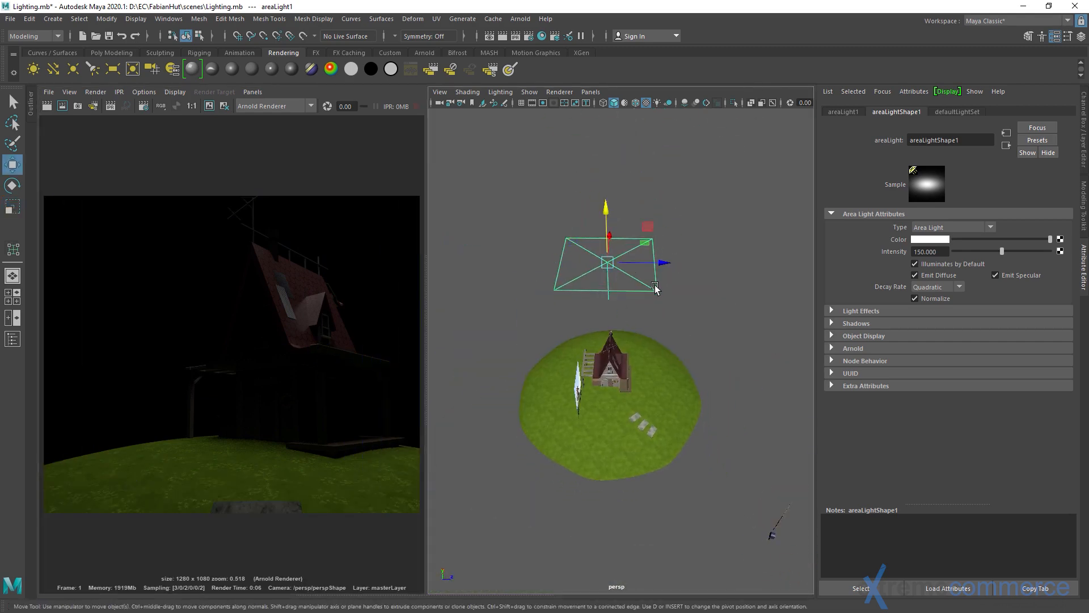
pyautogui.keyDown('alt'); pyautogui.moveTo(652, 286); pyautogui.dragTo(636, 313, button='middle'); pyautogui.keyUp('alt')
pyautogui.scroll(2, 636, 313)
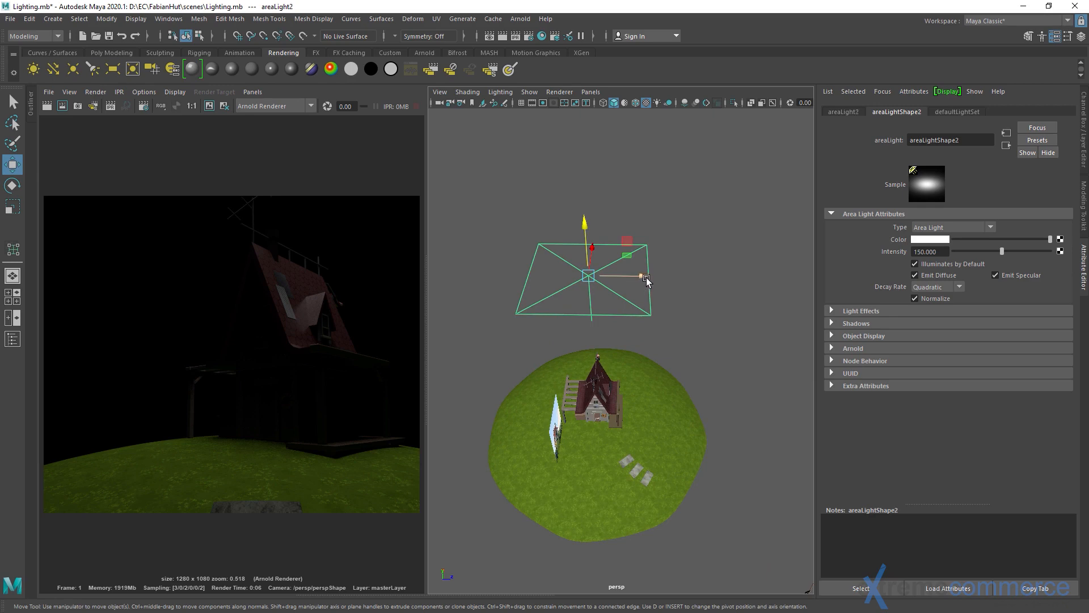
pyautogui.keyDown('shift'); pyautogui.moveTo(651, 278); pyautogui.dragTo(811, 277); pyautogui.keyUp('shift')
pyautogui.keyDown('alt'); pyautogui.moveTo(684, 319); pyautogui.dragTo(567, 319, button='middle'); pyautogui.keyUp('alt')
# Rotate the duplicated area light upright to face the side of the house and adjust its distance
pyautogui.keyDown('alt'); pyautogui.moveTo(607, 318); pyautogui.dragTo(652, 275); pyautogui.keyUp('alt')
pyautogui.press('e')
pyautogui.moveTo(599, 234); pyautogui.dragTo(641, 347)
pyautogui.press('w')
pyautogui.keyDown('alt'); pyautogui.moveTo(641, 347); pyautogui.dragTo(558, 341, button='right'); pyautogui.keyUp('alt')
pyautogui.keyDown('alt'); pyautogui.moveTo(558, 329); pyautogui.dragTo(575, 304); pyautogui.keyUp('alt')
pyautogui.moveTo(704, 358); pyautogui.dragTo(740, 358)
pyautogui.press('e')
pyautogui.moveTo(650, 317); pyautogui.dragTo(672, 334)
pyautogui.press('w')
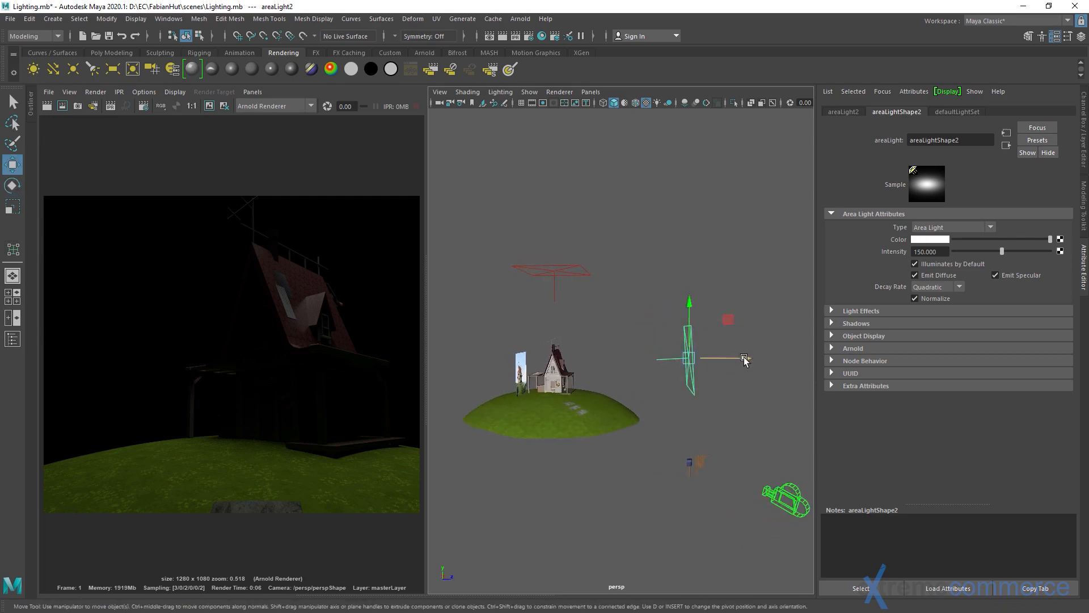
# Restore the cameraView1 bookmark and start rendering the scene with the overhead and side area lights
pyautogui.click(472, 102)
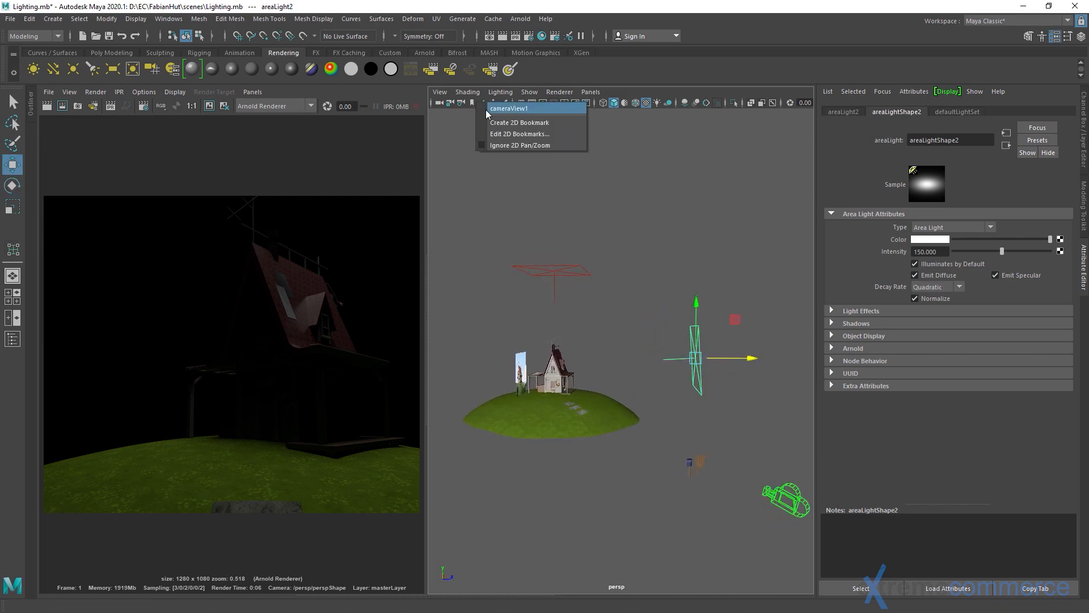
pyautogui.click(508, 111)
pyautogui.rightClick(48, 106)
pyautogui.click(91, 118)
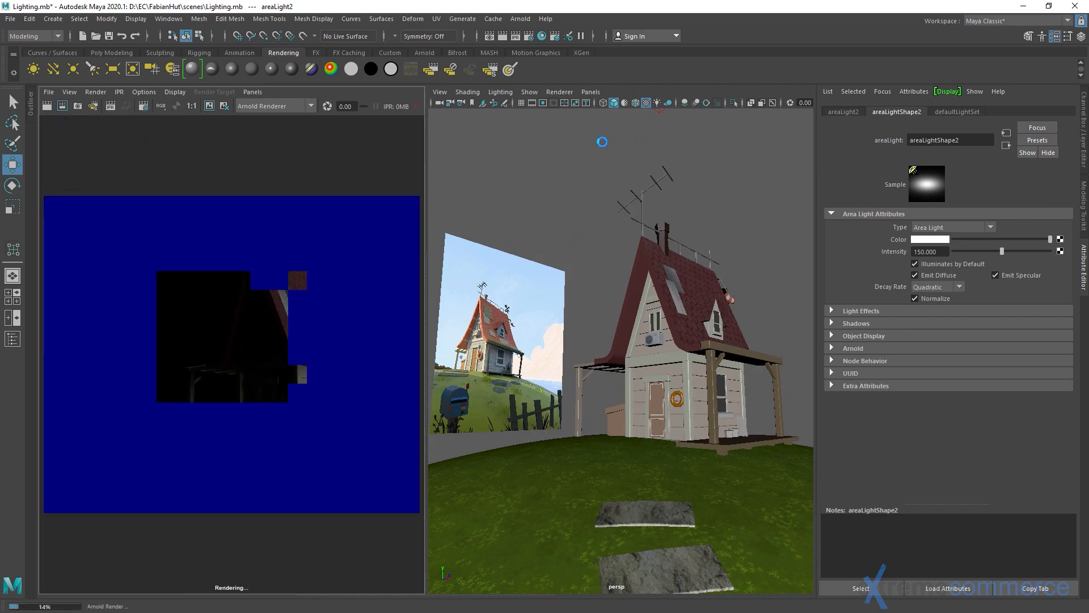
# Hide the overhead area light and render the house lit only by the side area light
pyautogui.click(632, 145)
pyautogui.moveTo(643, 139); pyautogui.dragTo(697, 101)
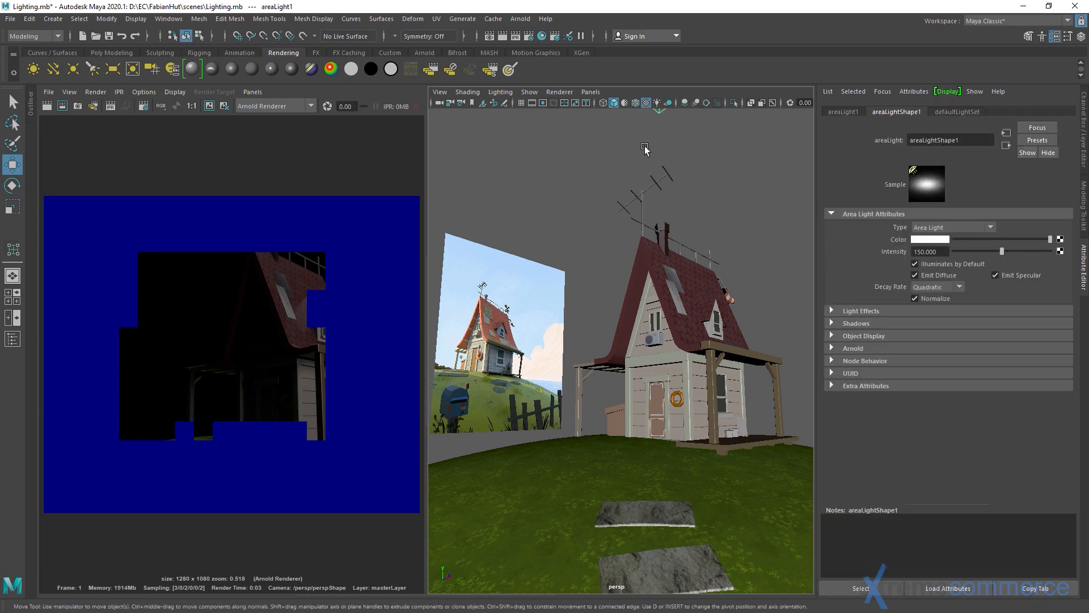
pyautogui.hotkey('ctrl', 'h')
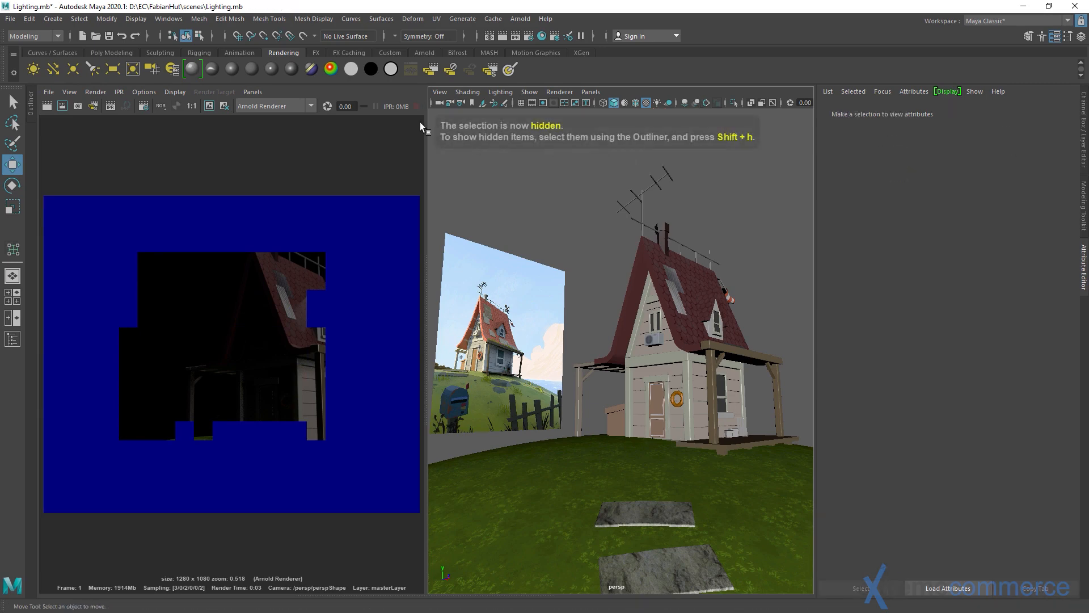
pyautogui.click(47, 105)
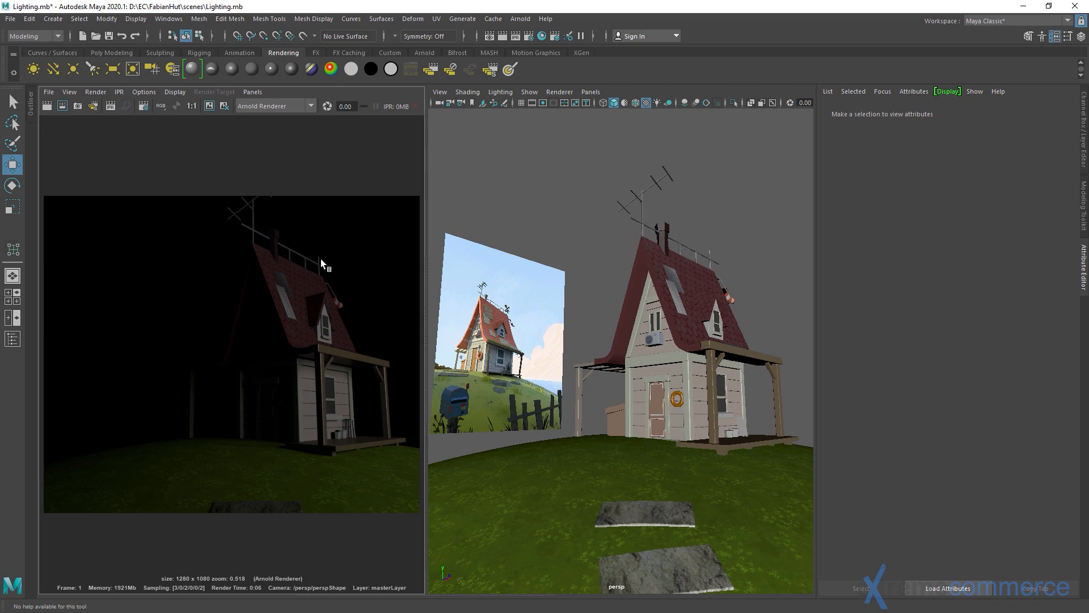
# Duplicate the side area light, move the copy in front of the house and rotate it to face the front wall
pyautogui.scroll(-10, 695, 321)
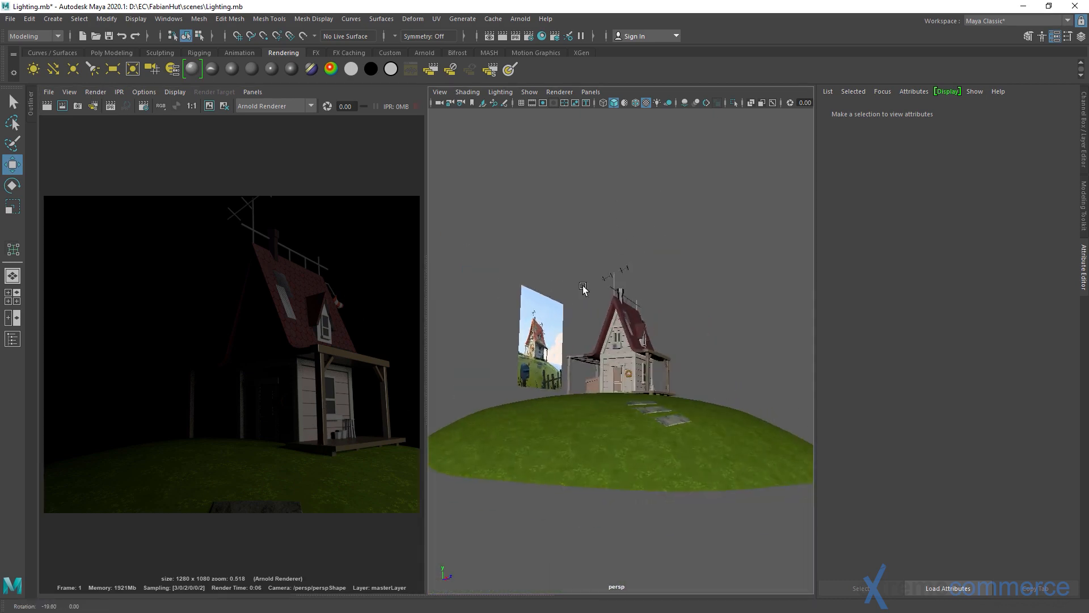
pyautogui.keyDown('alt'); pyautogui.moveTo(662, 314); pyautogui.dragTo(617, 309); pyautogui.keyUp('alt')
pyautogui.click(692, 318)
pyautogui.keyDown('alt'); pyautogui.moveTo(684, 358); pyautogui.dragTo(691, 401); pyautogui.keyUp('alt')
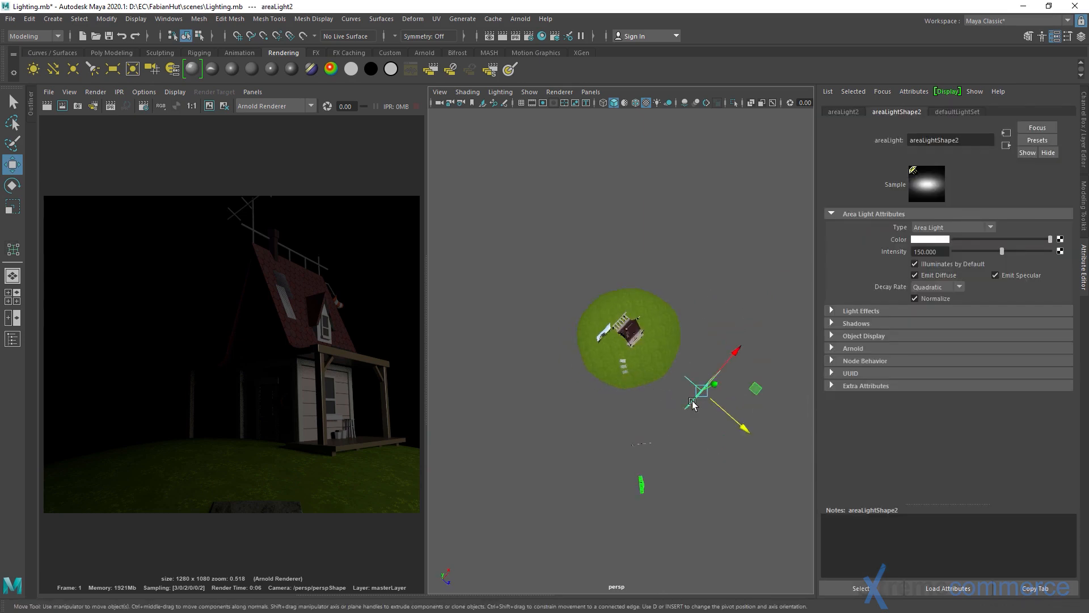
pyautogui.moveTo(768, 395); pyautogui.dragTo(589, 391)
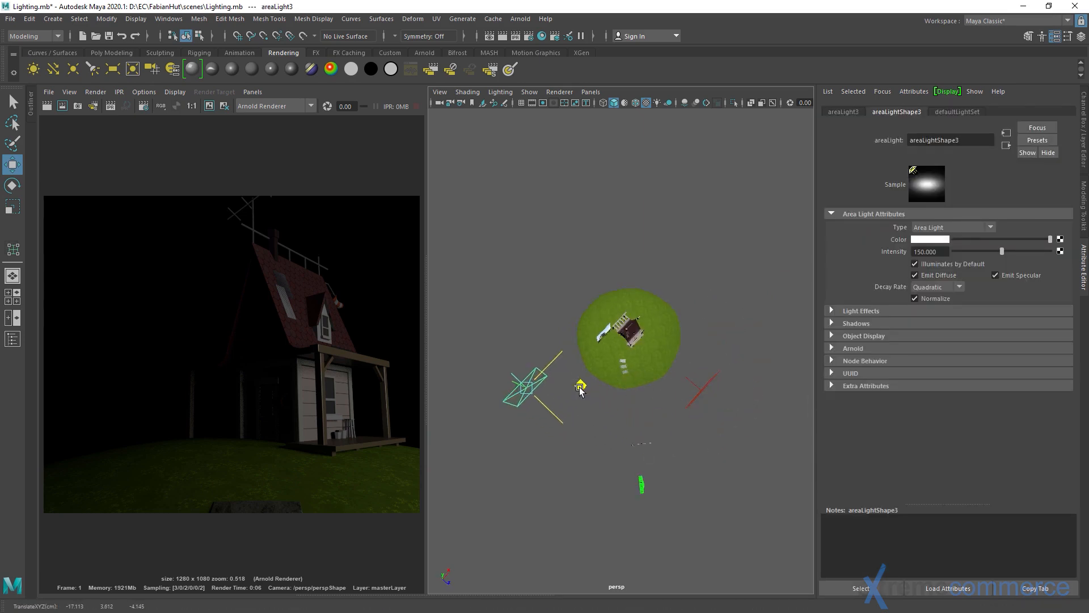
pyautogui.press('e')
pyautogui.moveTo(557, 440); pyautogui.dragTo(448, 454)
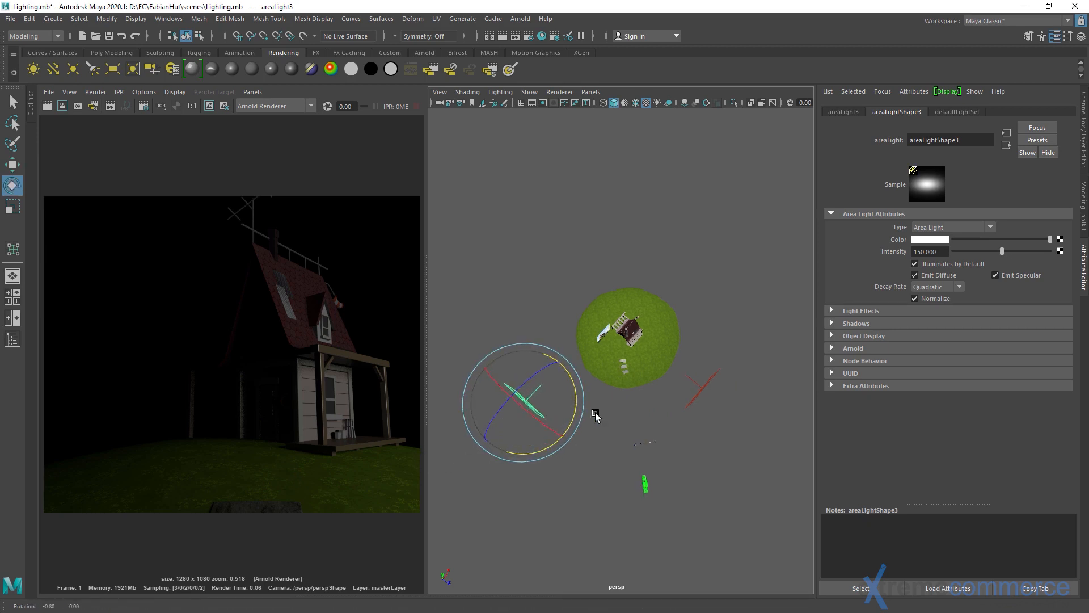
pyautogui.keyDown('alt'); pyautogui.moveTo(595, 414); pyautogui.dragTo(672, 448); pyautogui.keyUp('alt')
pyautogui.press('w')
# Hide the area light at the side of the house and lower the front area light slightly
pyautogui.click(716, 339)
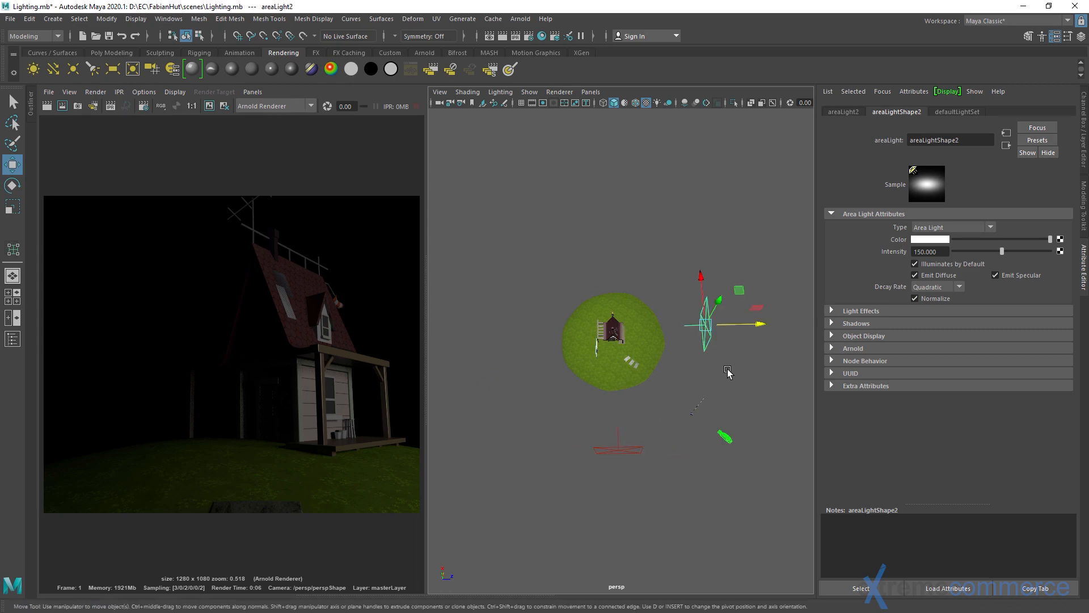
pyautogui.hotkey('ctrl', 'h')
pyautogui.click(617, 448)
pyautogui.keyDown('alt'); pyautogui.moveTo(617, 448); pyautogui.dragTo(618, 392); pyautogui.keyUp('alt')
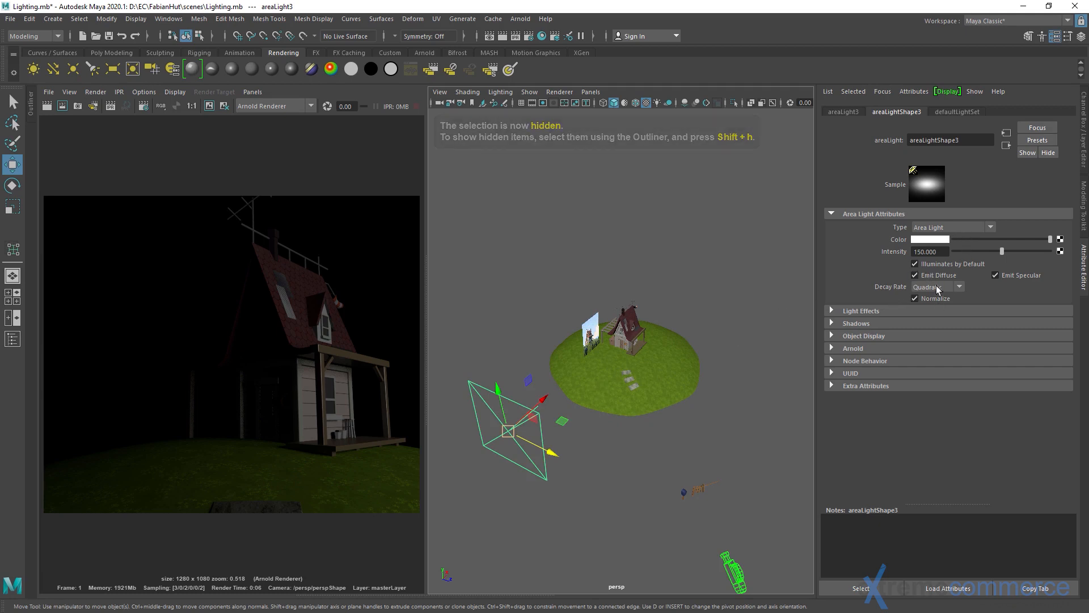
pyautogui.keyDown('alt'); pyautogui.moveTo(532, 384); pyautogui.dragTo(502, 346); pyautogui.keyUp('alt')
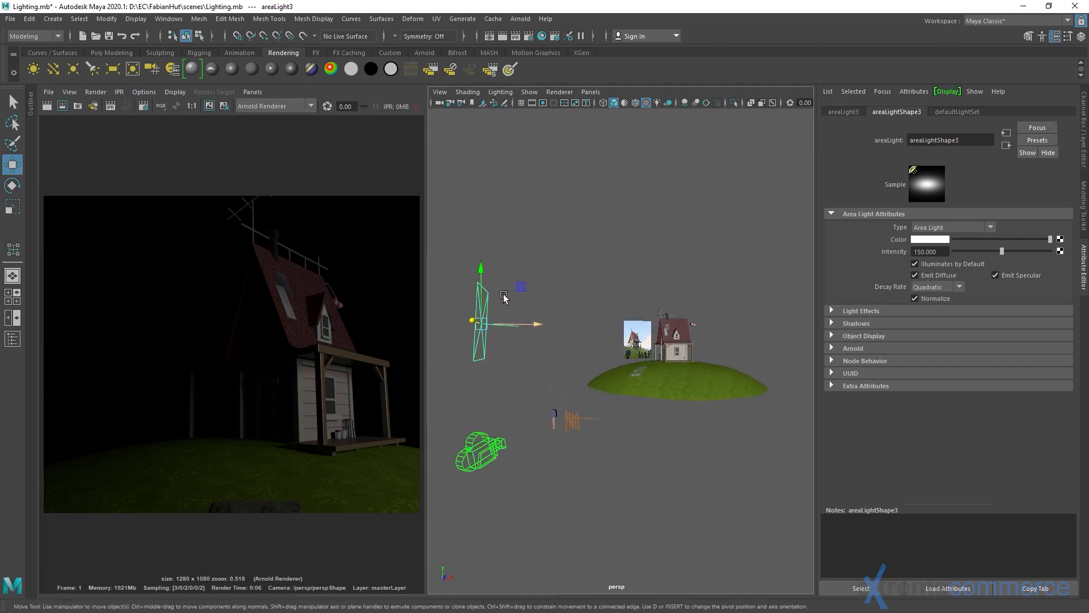
pyautogui.moveTo(523, 288); pyautogui.dragTo(531, 305)
pyautogui.click(486, 244)
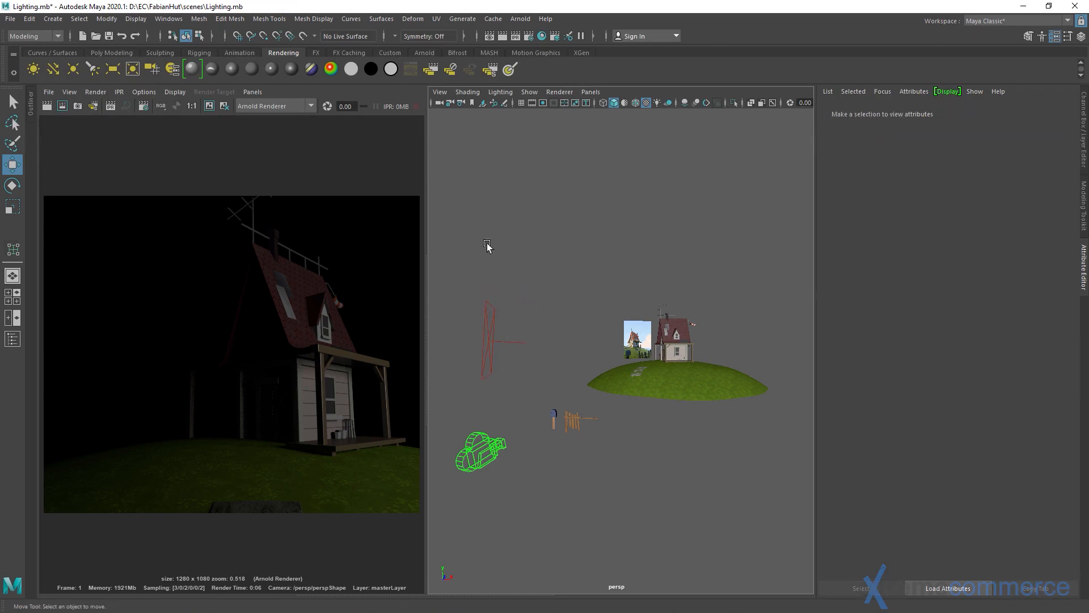
# Render the house from the bookmarked camera view with only the front area light
pyautogui.rightClick(474, 101)
pyautogui.click(504, 107)
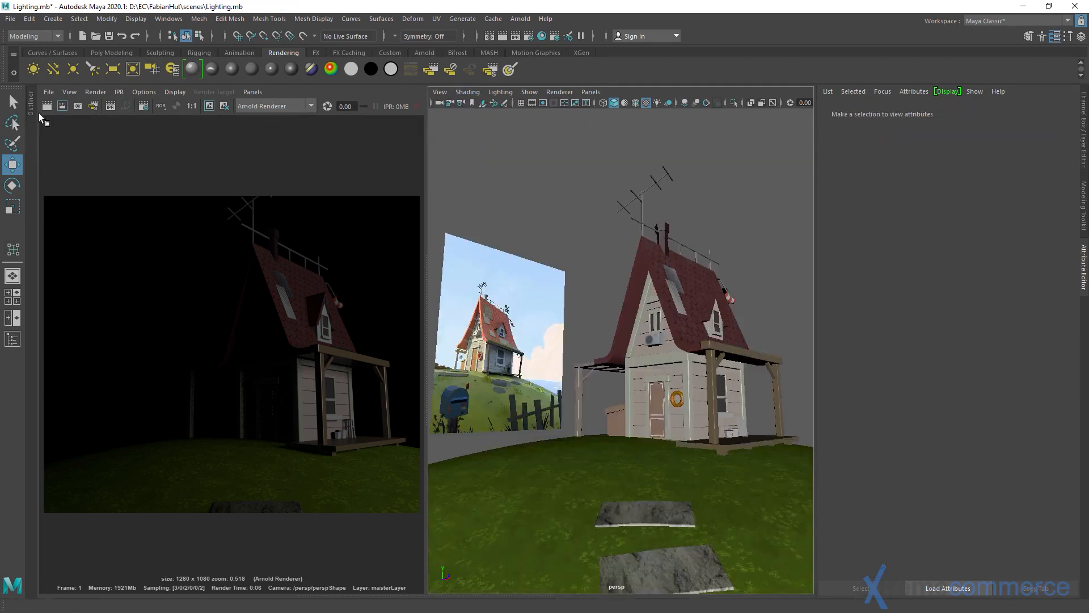
pyautogui.rightClick(48, 107)
pyautogui.click(94, 140)
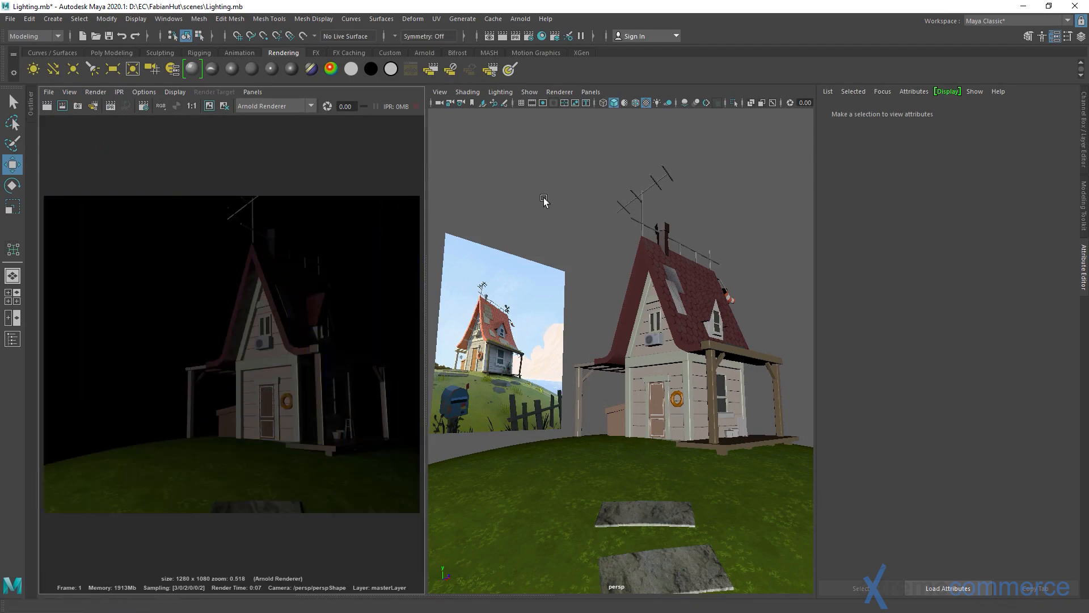
# Duplicate the front area light, move the copy behind the house and rotate it to aim back at the house
pyautogui.keyDown('alt'); pyautogui.moveTo(543, 199); pyautogui.dragTo(549, 340); pyautogui.keyUp('alt')
pyautogui.scroll(-10, 549, 340)
pyautogui.click(731, 319)
pyautogui.keyDown('alt'); pyautogui.moveTo(751, 306); pyautogui.dragTo(703, 363); pyautogui.keyUp('alt')
pyautogui.press('e')
pyautogui.moveTo(695, 432); pyautogui.dragTo(519, 329)
pyautogui.moveTo(505, 334); pyautogui.dragTo(444, 401)
# Hide the front area light and select the copy behind the house
pyautogui.hotkey('ctrl', 'h')
pyautogui.click(663, 390)
pyautogui.keyDown('alt'); pyautogui.moveTo(680, 423); pyautogui.dragTo(688, 389); pyautogui.keyUp('alt')
pyautogui.keyDown('alt'); pyautogui.moveTo(516, 363); pyautogui.dragTo(596, 388, button='right'); pyautogui.keyUp('alt')
pyautogui.keyDown('alt'); pyautogui.moveTo(604, 367); pyautogui.dragTo(625, 310); pyautogui.keyUp('alt')
pyautogui.keyDown('alt'); pyautogui.moveTo(504, 272); pyautogui.dragTo(496, 294); pyautogui.keyUp('alt')
# Restore the cameraView1 bookmark and render the house lit only by the rear area light
pyautogui.click(473, 103)
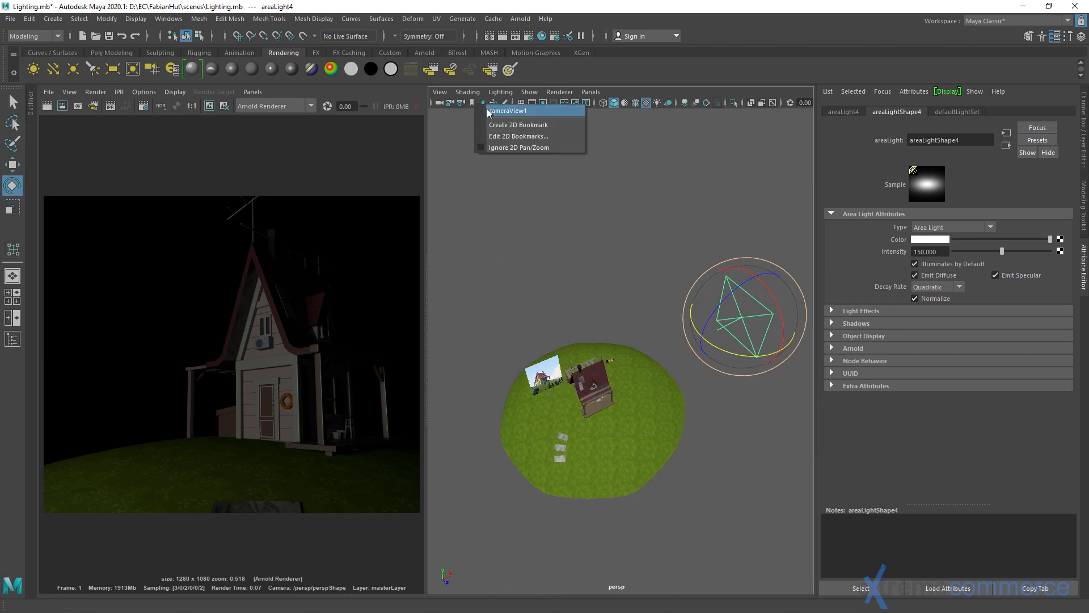
pyautogui.click(486, 111)
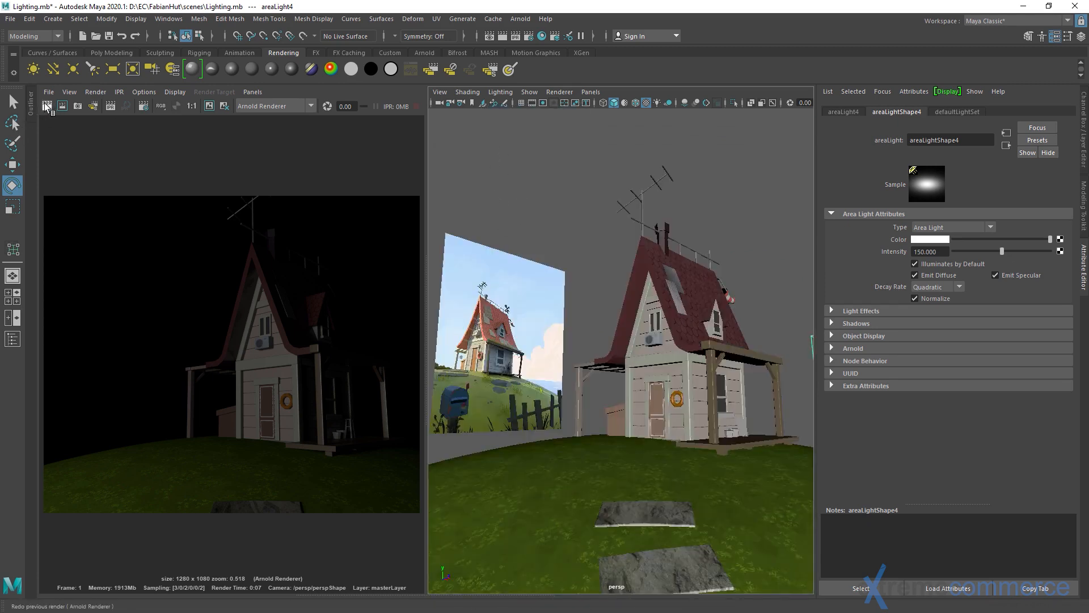
pyautogui.rightClick(47, 108)
pyautogui.click(72, 115)
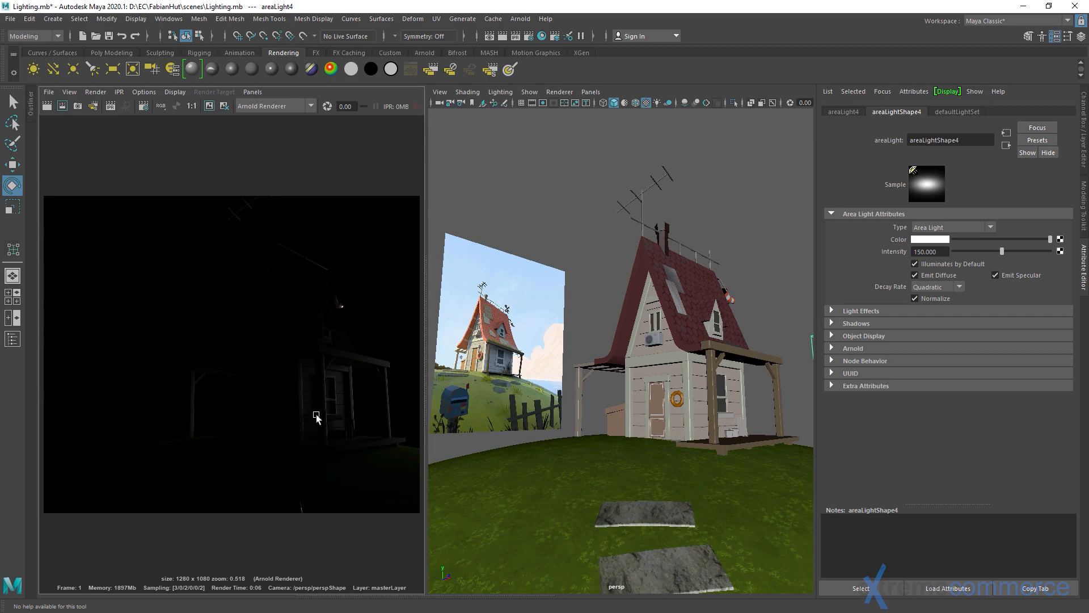
# Set the rear area light's intensity to 250 and render the house again
pyautogui.moveTo(945, 250); pyautogui.dragTo(868, 255)
pyautogui.write('250')
pyautogui.press('Return')
pyautogui.click(63, 106)
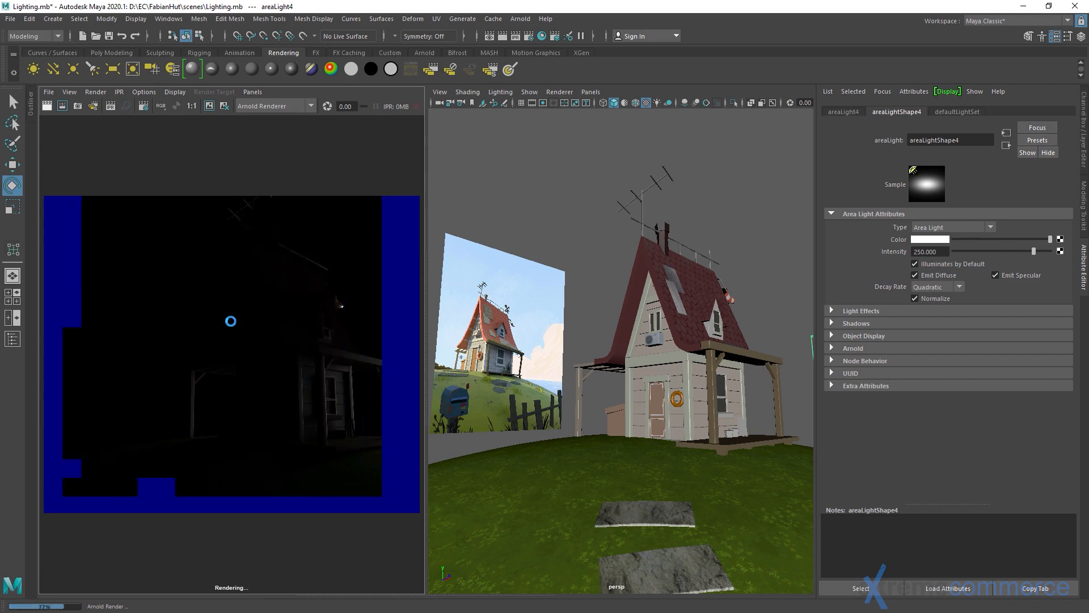
# Unhide areaLight1, areaLight2 and areaLight3 so all four area lights are active in the scene
pyautogui.keyDown('alt'); pyautogui.moveTo(601, 281); pyautogui.dragTo(550, 258, button='right'); pyautogui.keyUp('alt')
pyautogui.keyDown('alt'); pyautogui.moveTo(550, 259); pyautogui.dragTo(627, 297); pyautogui.keyUp('alt')
pyautogui.click(612, 224)
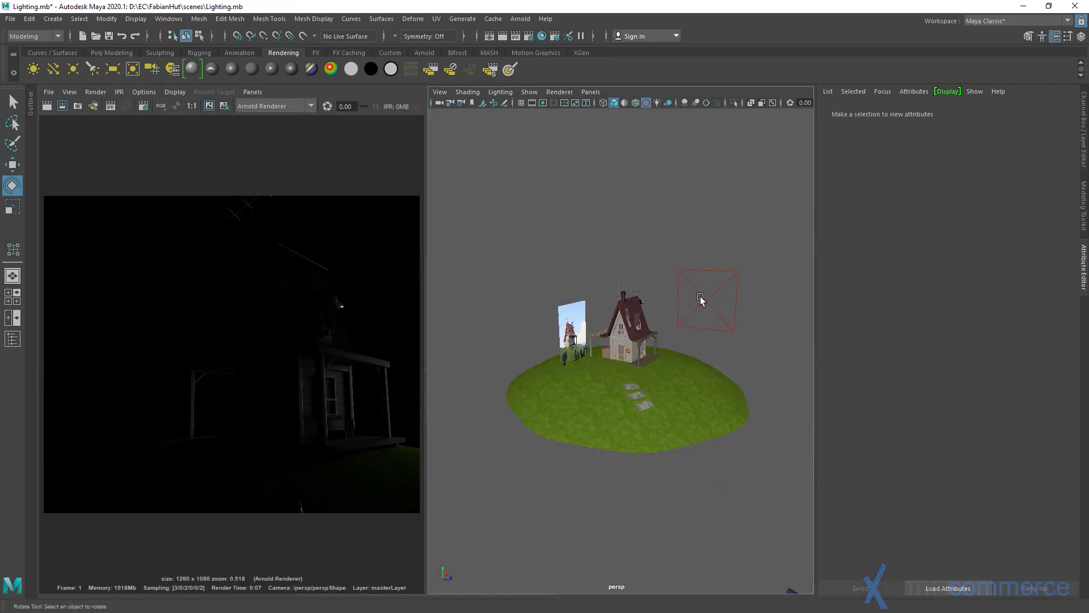
pyautogui.keyDown('alt'); pyautogui.moveTo(700, 296); pyautogui.dragTo(575, 288, button='right'); pyautogui.keyUp('alt')
pyautogui.moveTo(575, 288)
pyautogui.keyDown('alt'); pyautogui.mouseDown()
pyautogui.moveTo(547, 321)
pyautogui.moveTo(551, 334)
pyautogui.moveTo(550, 290)
pyautogui.moveTo(575, 303)
pyautogui.mouseUp(); pyautogui.keyUp('alt')
pyautogui.click(169, 18)
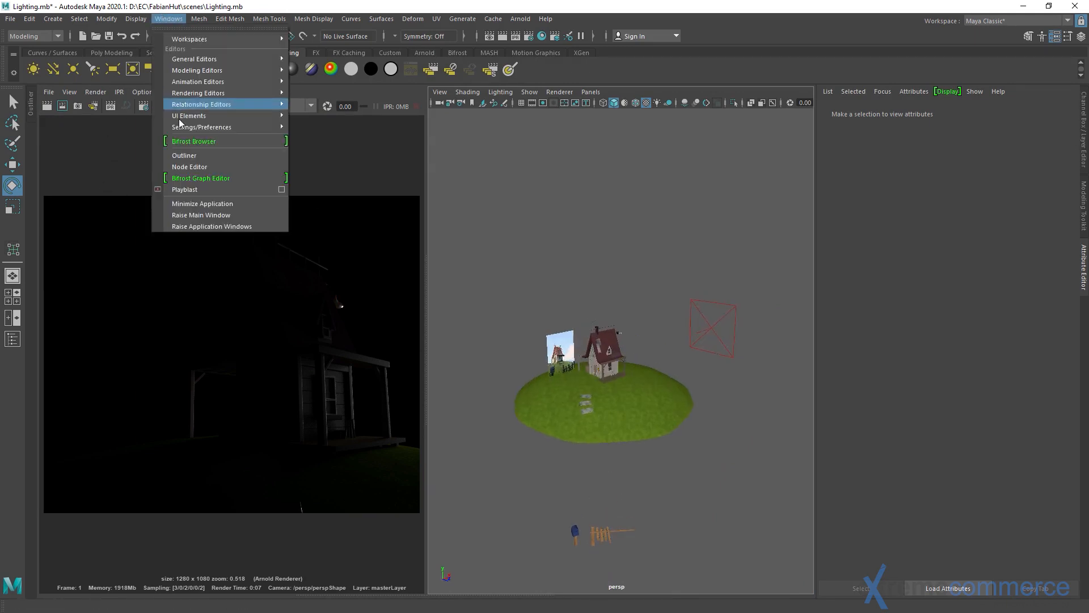
pyautogui.click(186, 156)
pyautogui.click(79, 205)
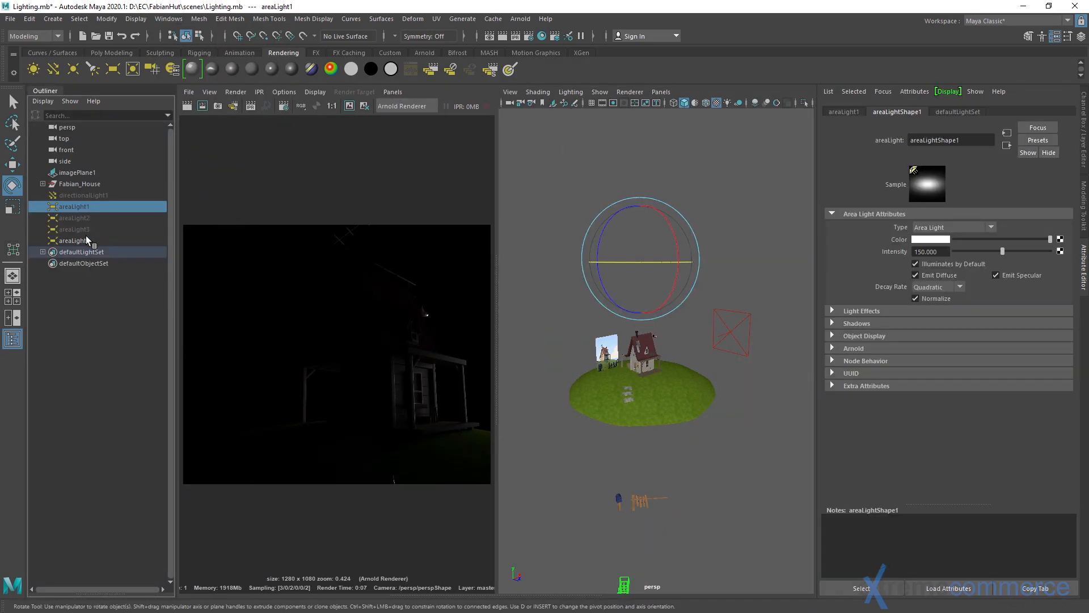
pyautogui.keyDown('shift'); pyautogui.click(87, 230); pyautogui.keyUp('shift')
pyautogui.click(588, 204)
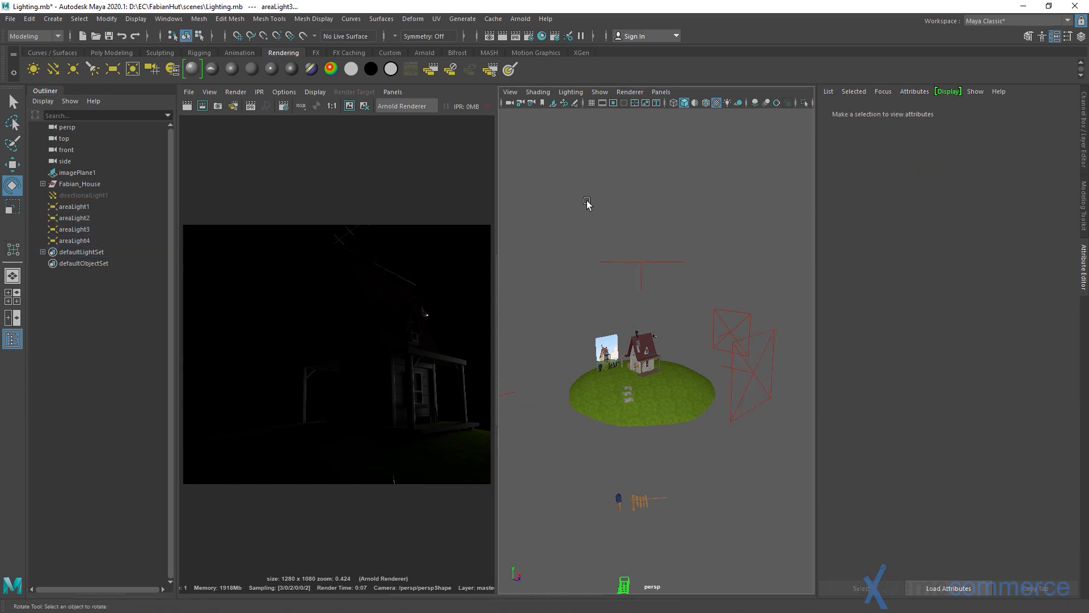
# Inspect the placement of the four area lights around the house from several angles
pyautogui.keyDown('alt'); pyautogui.moveTo(588, 204); pyautogui.dragTo(656, 221); pyautogui.keyUp('alt')
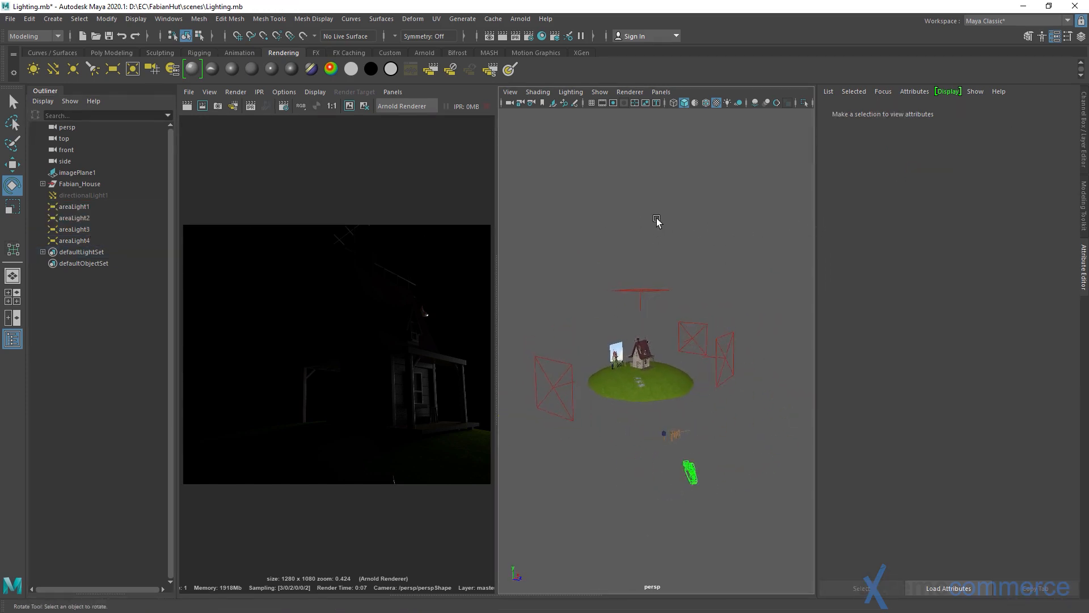
pyautogui.keyDown('alt'); pyautogui.moveTo(612, 220); pyautogui.dragTo(637, 238, button='right'); pyautogui.keyUp('alt')
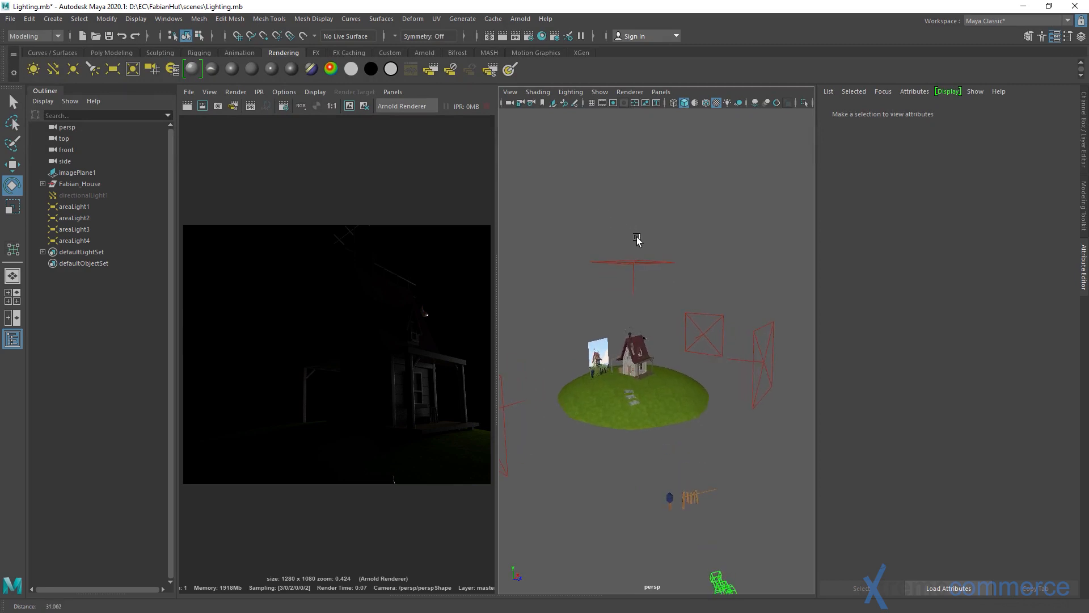
pyautogui.click(39, 87)
pyautogui.scroll(-2, 545, 319)
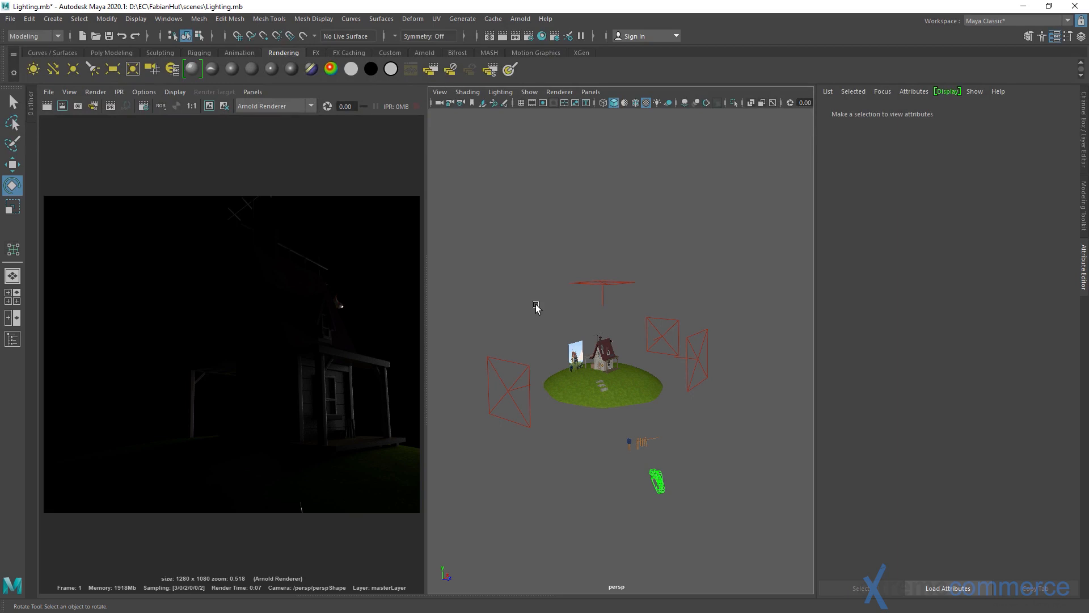
pyautogui.moveTo(535, 304)
pyautogui.keyDown('alt'); pyautogui.mouseDown()
pyautogui.moveTo(474, 294)
pyautogui.moveTo(534, 288)
pyautogui.mouseUp(); pyautogui.keyUp('alt')
pyautogui.scroll(3, 544, 306)
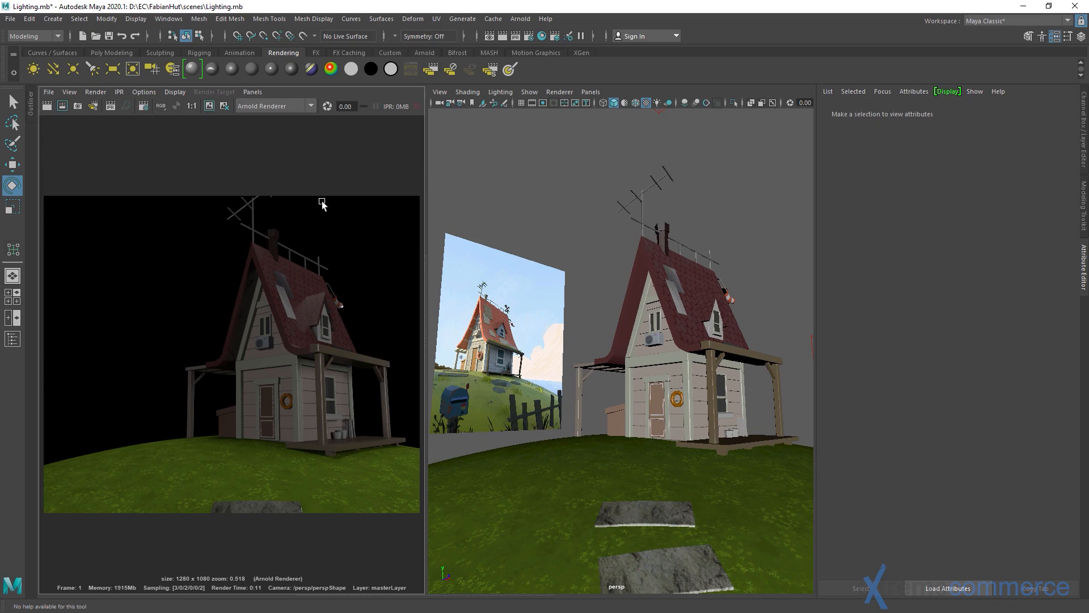
# Unhide directionalLight1 and render the house with it added to the four area lights
pyautogui.click(165, 23)
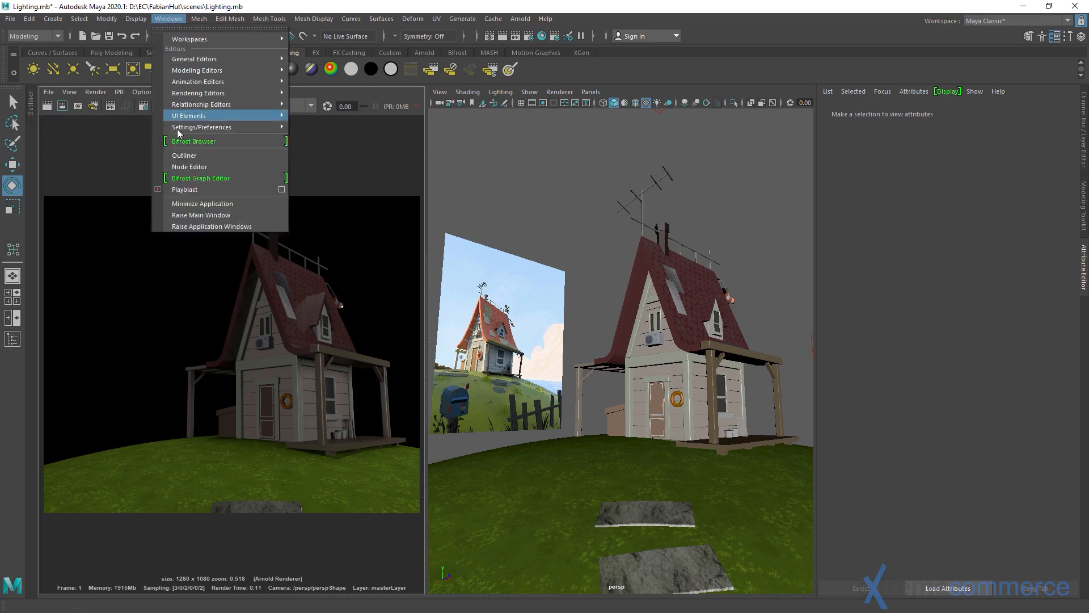
pyautogui.click(196, 157)
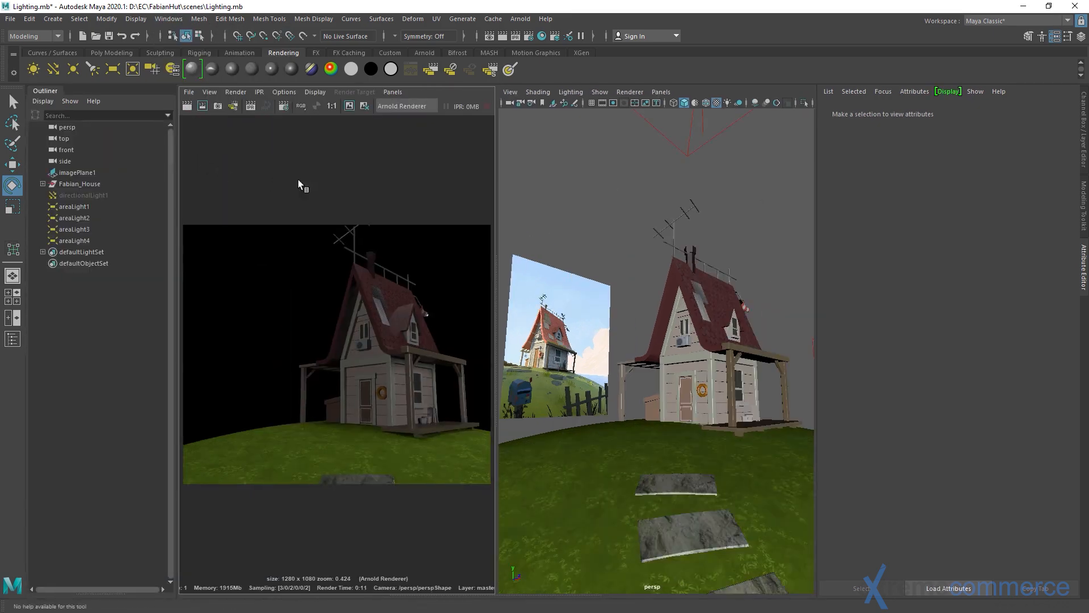
pyautogui.click(93, 195)
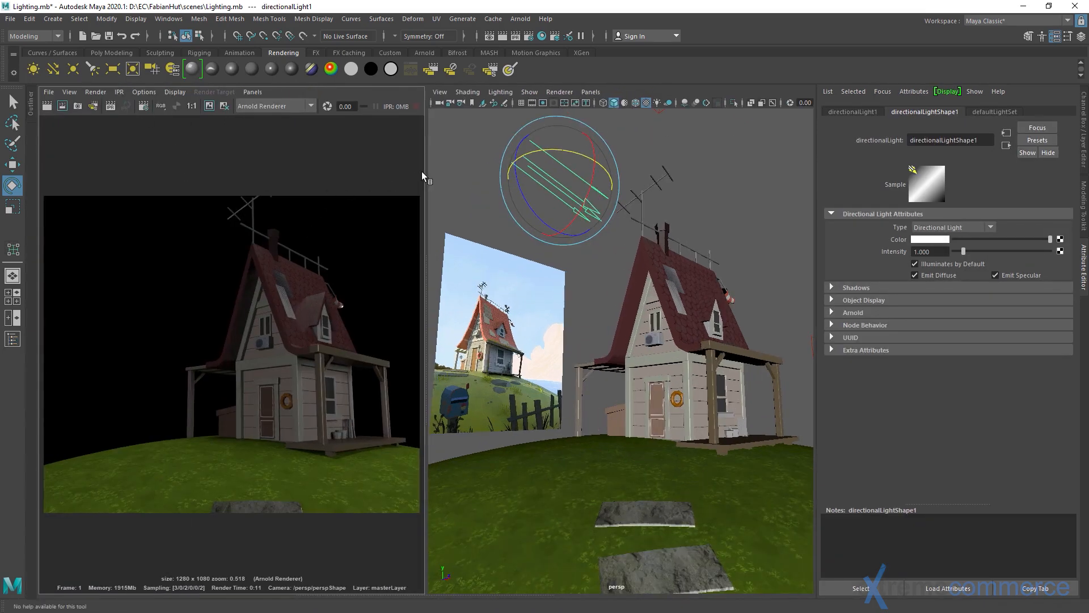
pyautogui.click(48, 107)
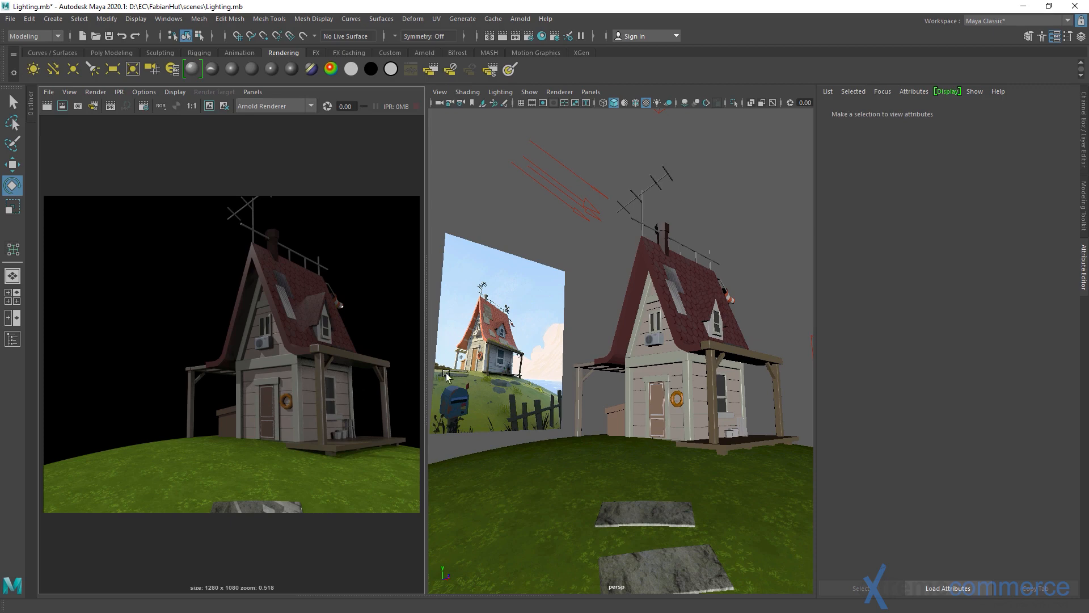
# Frame the reference painting up close and compare the light and shadow on its walls with the rendered house
pyautogui.keyDown('alt'); pyautogui.moveTo(510, 338); pyautogui.dragTo(676, 339); pyautogui.keyUp('alt')
pyautogui.click(676, 339)
pyautogui.press('f')
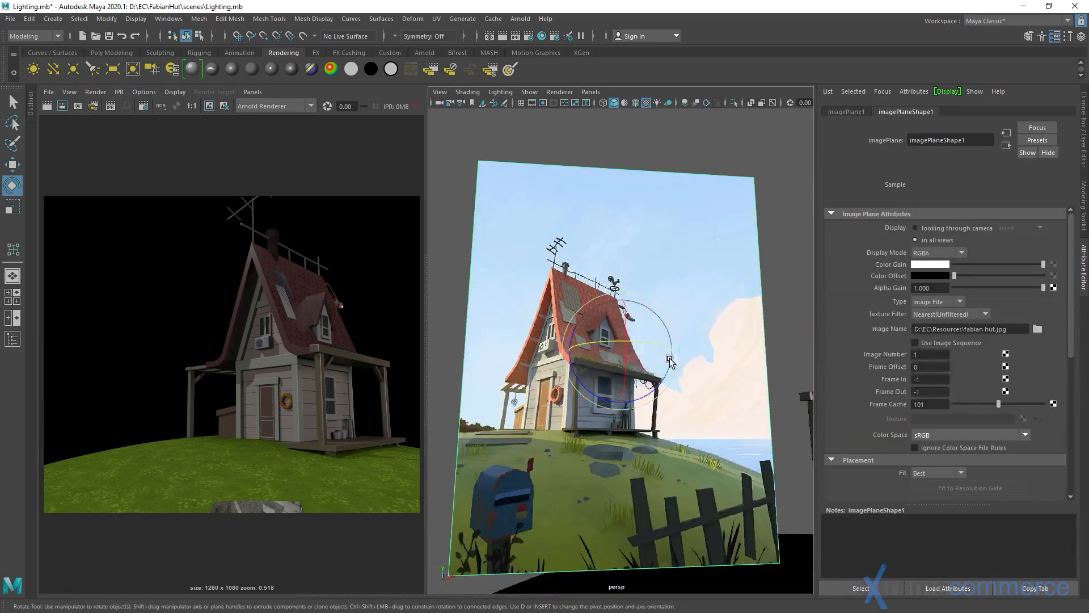
pyautogui.keyDown('alt'); pyautogui.moveTo(564, 363); pyautogui.dragTo(450, 372); pyautogui.keyUp('alt')
pyautogui.click(451, 372)
pyautogui.keyDown('alt'); pyautogui.moveTo(450, 371); pyautogui.dragTo(489, 331, button='middle'); pyautogui.keyUp('alt')
pyautogui.keyDown('alt'); pyautogui.moveTo(489, 330); pyautogui.dragTo(591, 383, button='right'); pyautogui.keyUp('alt')
pyautogui.keyDown('alt'); pyautogui.moveTo(590, 382); pyautogui.dragTo(591, 417, button='middle'); pyautogui.keyUp('alt')
pyautogui.keyDown('alt'); pyautogui.moveTo(591, 414); pyautogui.dragTo(585, 355); pyautogui.keyUp('alt')
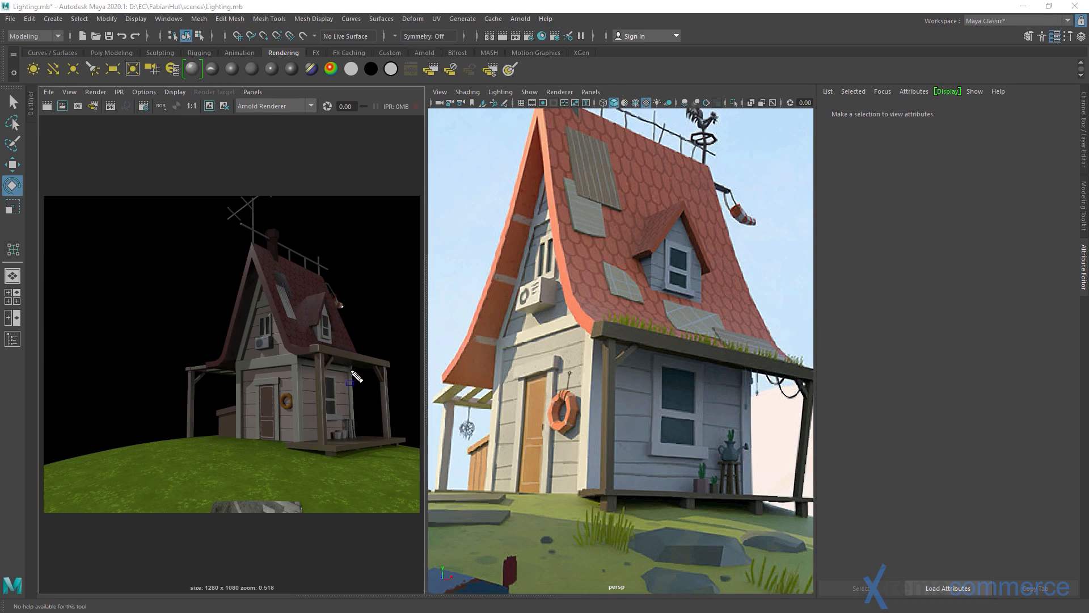
pyautogui.moveTo(351, 371); pyautogui.dragTo(245, 439)
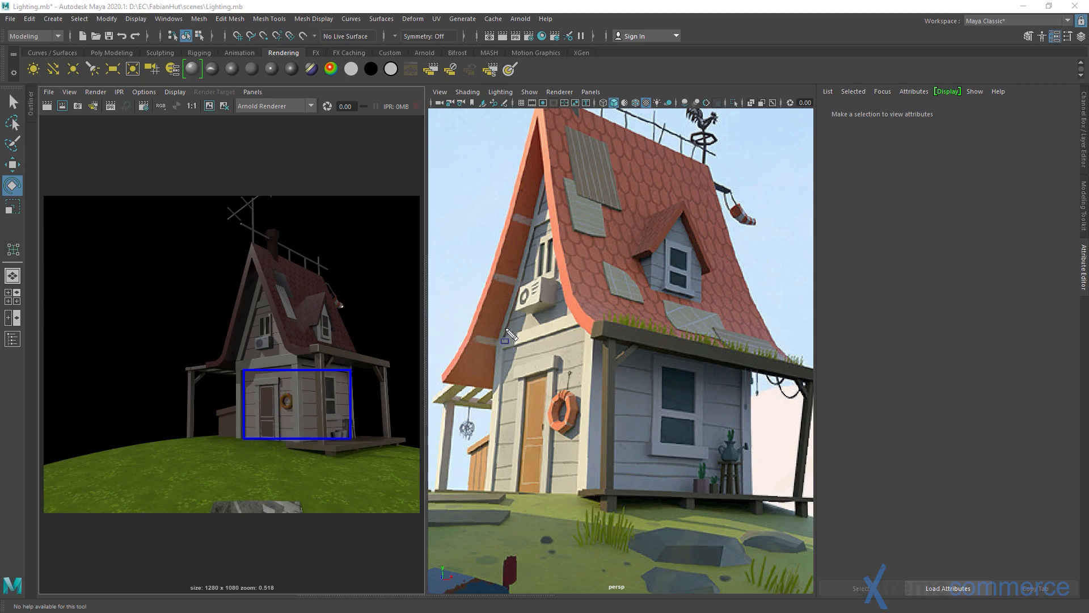
pyautogui.moveTo(500, 330); pyautogui.dragTo(710, 500)
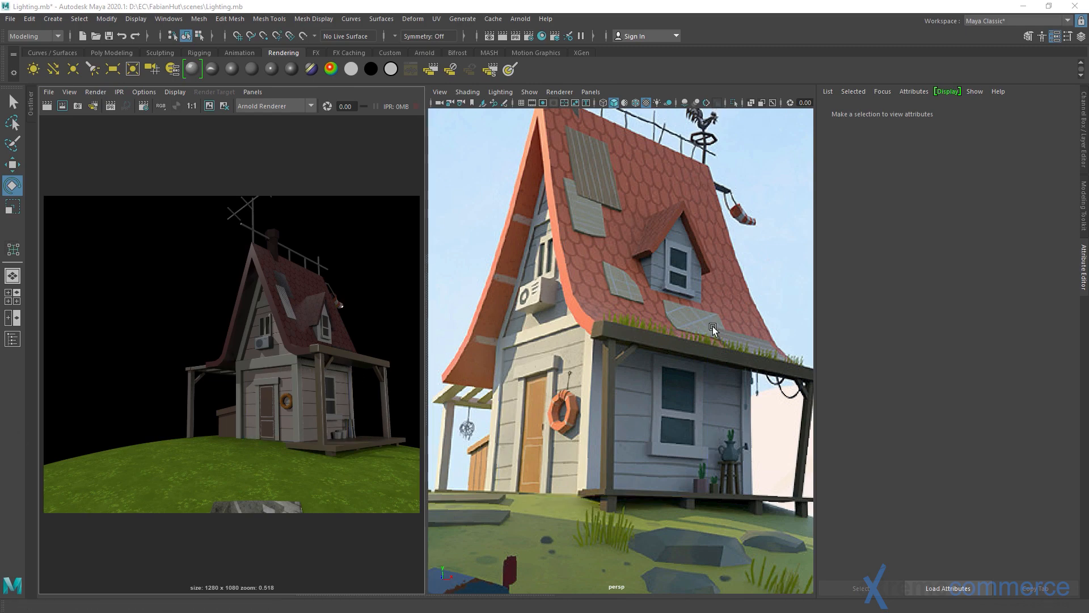
# Bring the whole house back into view and examine the lights surrounding it
pyautogui.keyDown('alt'); pyautogui.moveTo(712, 326); pyautogui.dragTo(610, 325, button='right'); pyautogui.keyUp('alt')
pyautogui.moveTo(611, 326)
pyautogui.keyDown('alt'); pyautogui.mouseDown()
pyautogui.moveTo(666, 311)
pyautogui.moveTo(611, 318)
pyautogui.mouseUp(); pyautogui.keyUp('alt')
pyautogui.keyDown('alt'); pyautogui.moveTo(610, 318); pyautogui.dragTo(562, 350, button='right'); pyautogui.keyUp('alt')
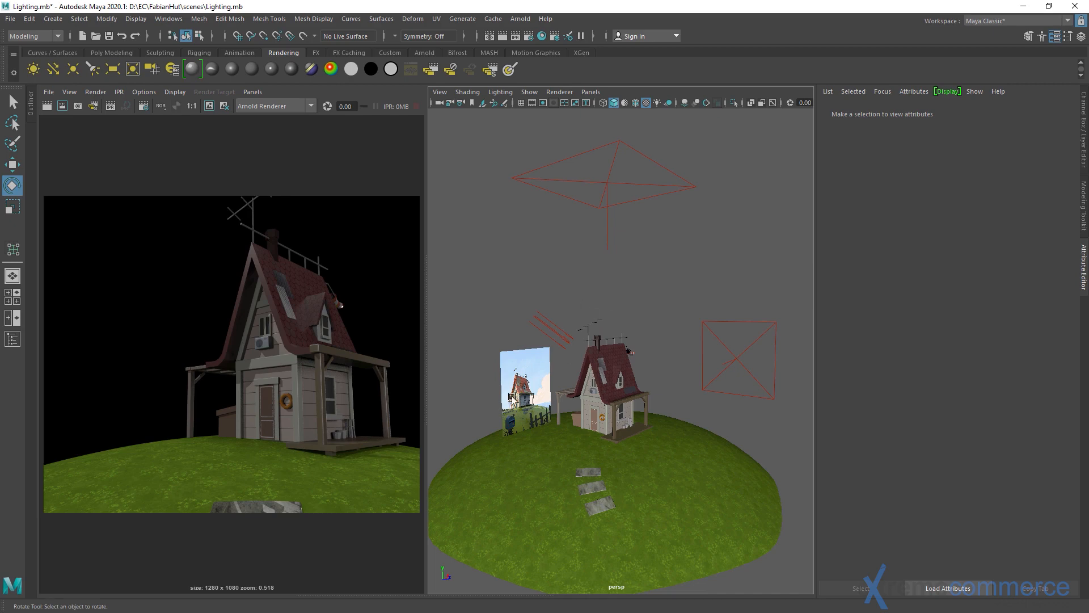
pyautogui.keyDown('alt'); pyautogui.moveTo(602, 292); pyautogui.dragTo(594, 377, button='right'); pyautogui.keyUp('alt')
pyautogui.keyDown('alt'); pyautogui.moveTo(594, 376); pyautogui.dragTo(599, 400); pyautogui.keyUp('alt')
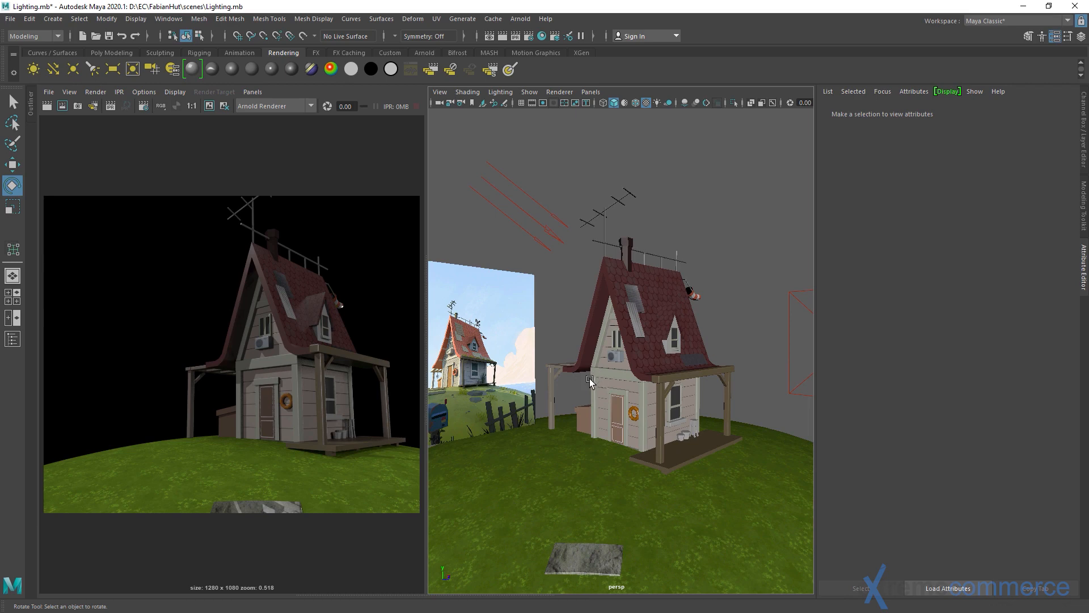